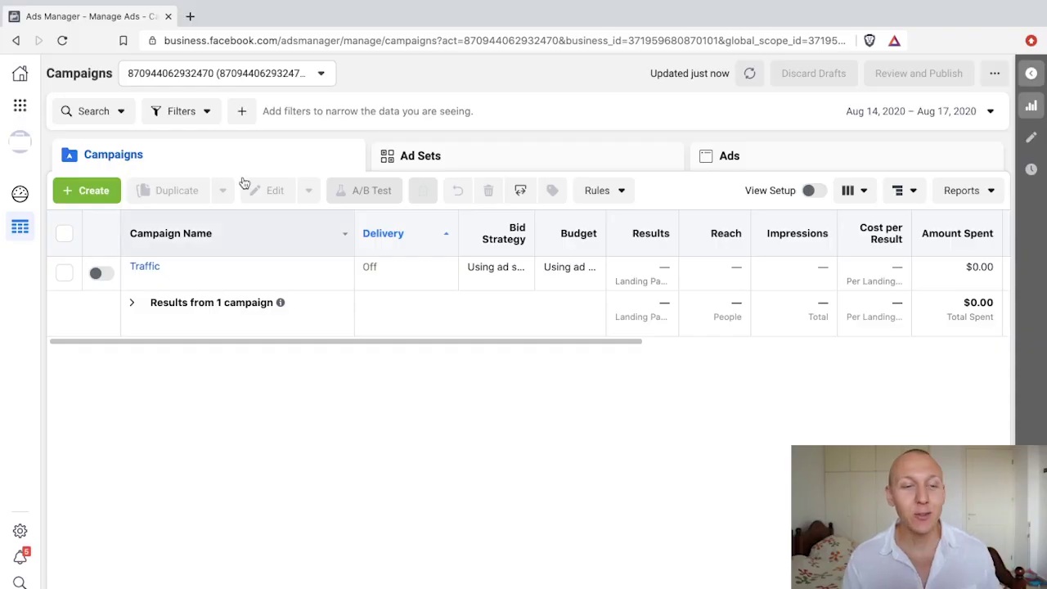
Step: Create a draft campaign with the Catalog sales objective, using the RnJDeals_Catalogue catalog
{"action": "left_click", "coordinate": [81, 191]}
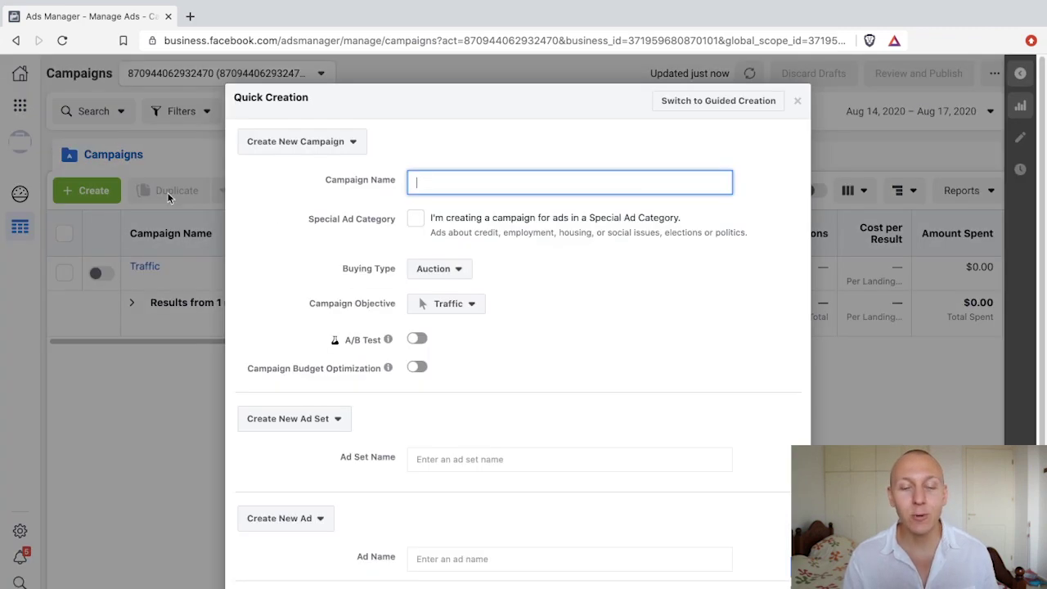
{"action": "left_click", "coordinate": [456, 305]}
{"action": "left_click", "coordinate": [458, 586]}
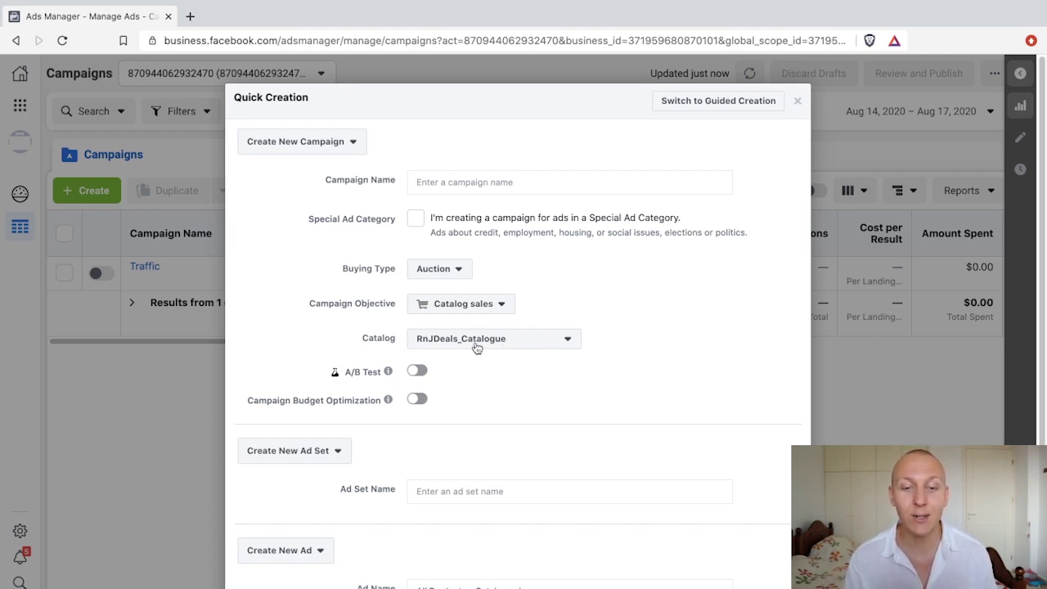
{"action": "scroll", "coordinate": [641, 322], "scroll_direction": "down", "scroll_amount": 1}
{"action": "scroll", "coordinate": [642, 321], "scroll_direction": "down", "scroll_amount": 1}
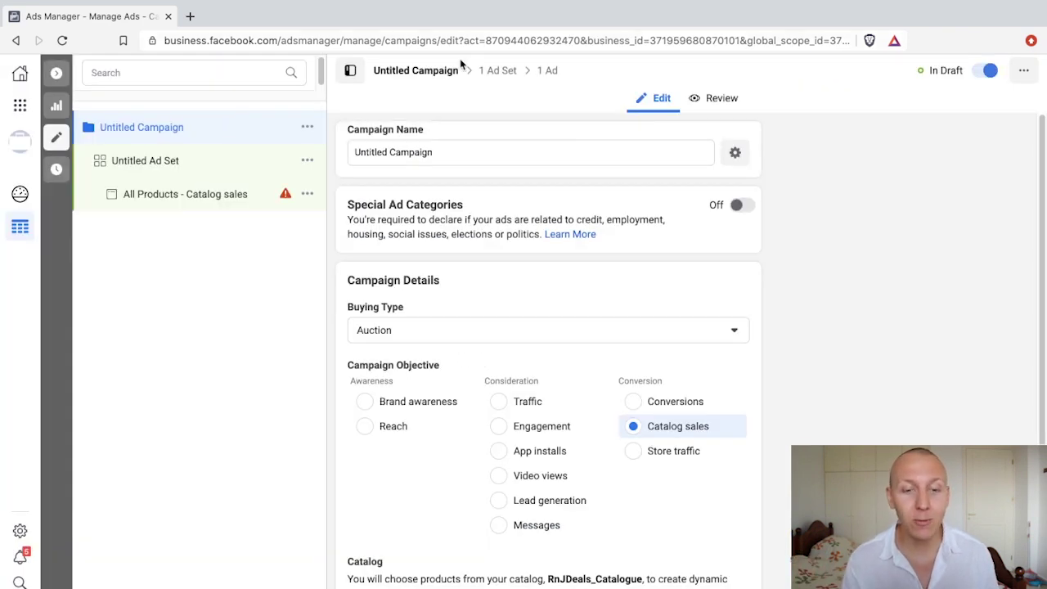
Step: Open the untitled ad set and choose All Products as the promoted product set
{"action": "left_click", "coordinate": [149, 162]}
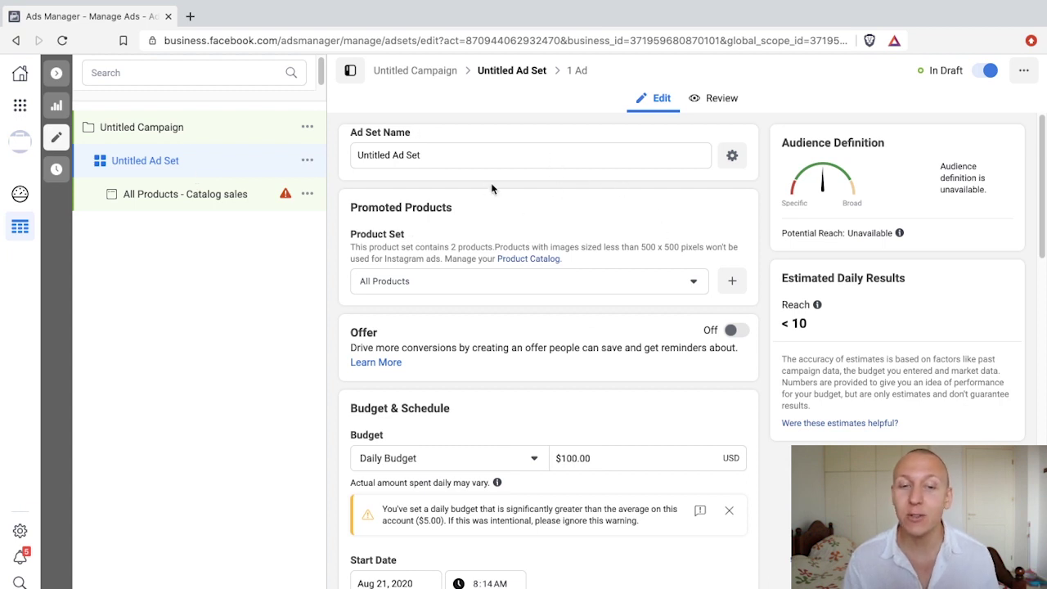
{"action": "left_click", "coordinate": [425, 282]}
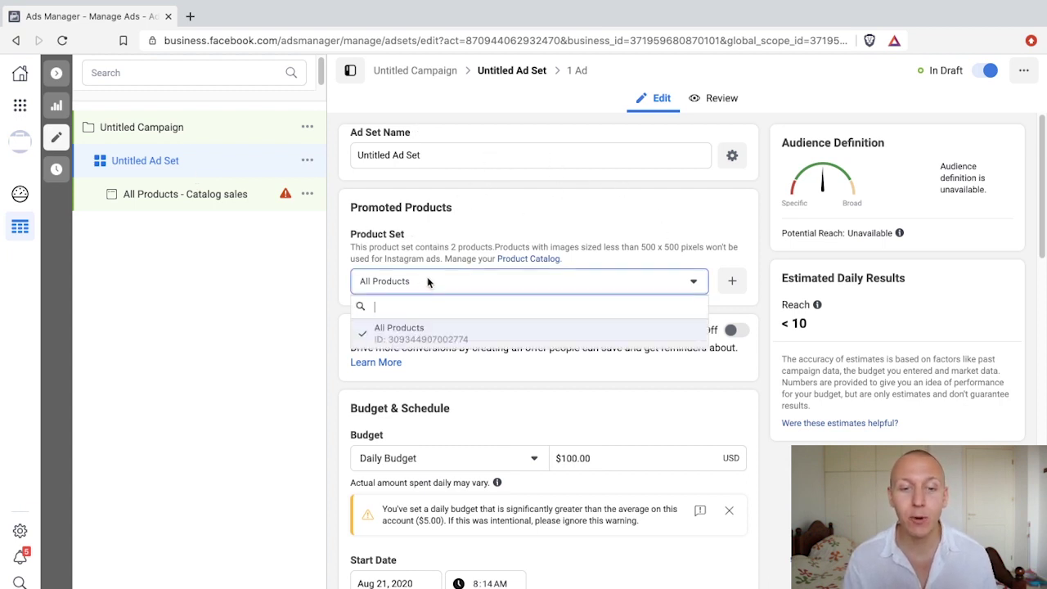
{"action": "left_click", "coordinate": [420, 335]}
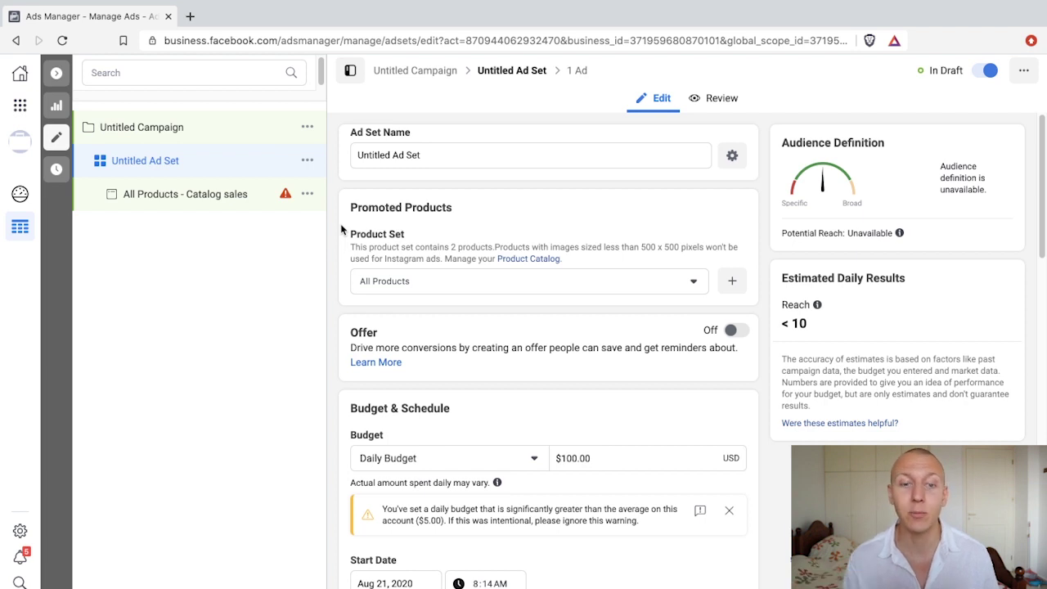
{"action": "left_click", "coordinate": [411, 279]}
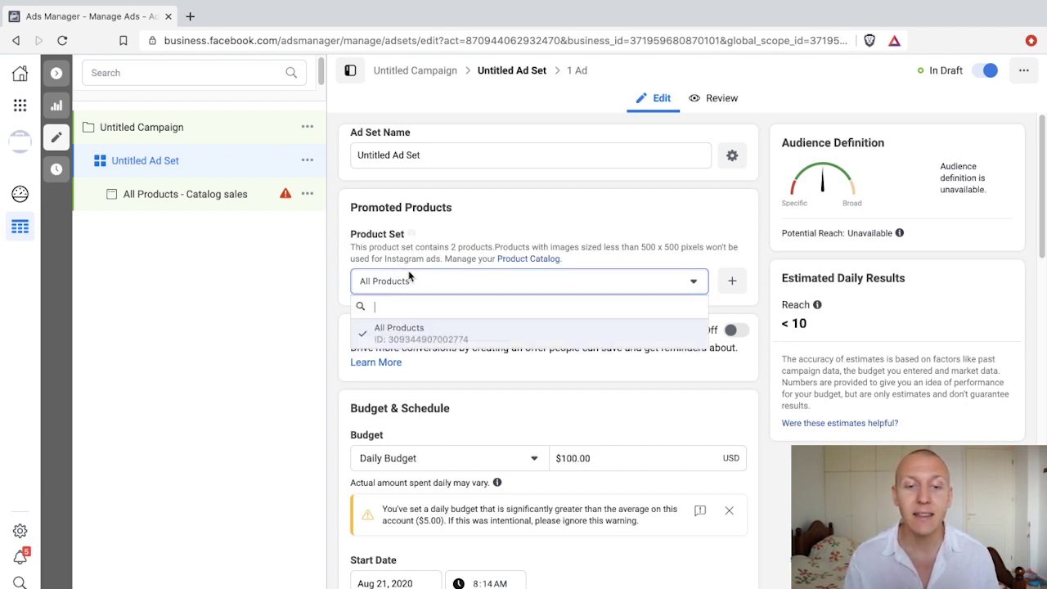
{"action": "left_click", "coordinate": [420, 336]}
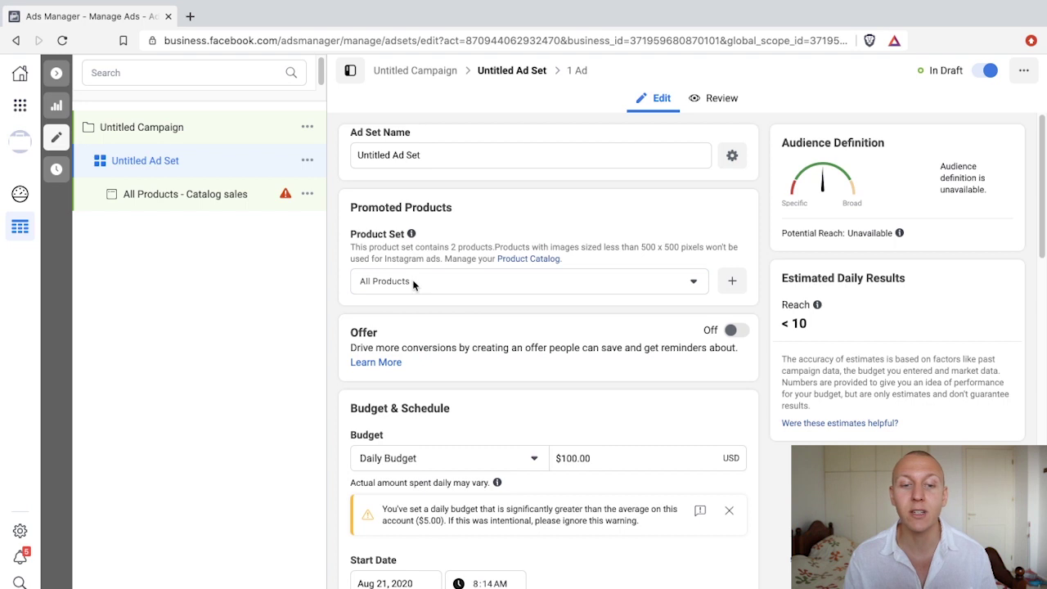
Step: Review the ad set's daily budget amount and the notice beneath it
{"action": "scroll", "coordinate": [414, 284], "scroll_direction": "down", "scroll_amount": 2}
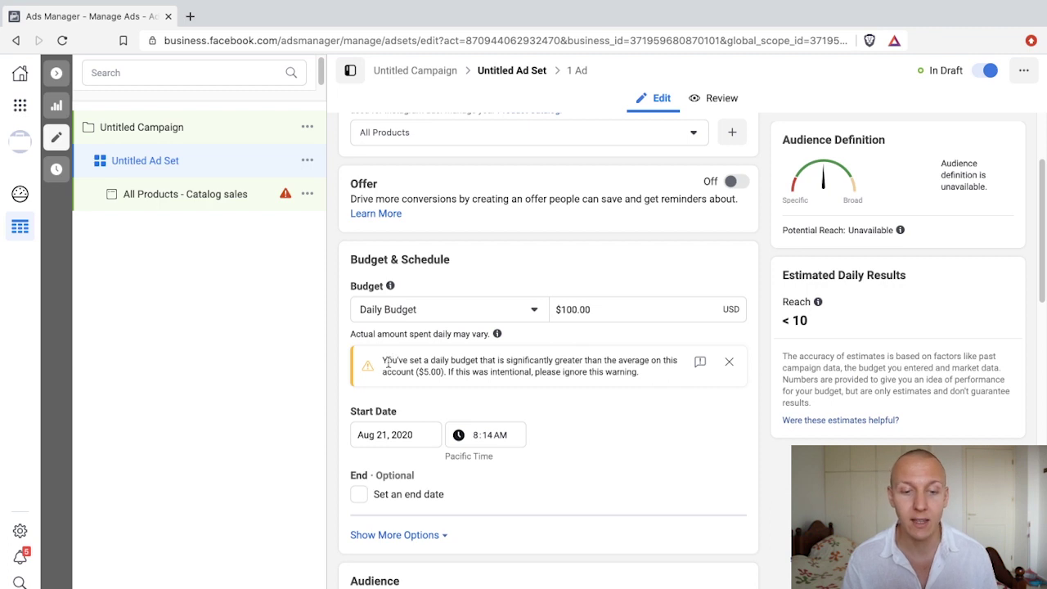
{"action": "left_click_drag", "start_coordinate": [384, 363], "coordinate": [653, 374]}
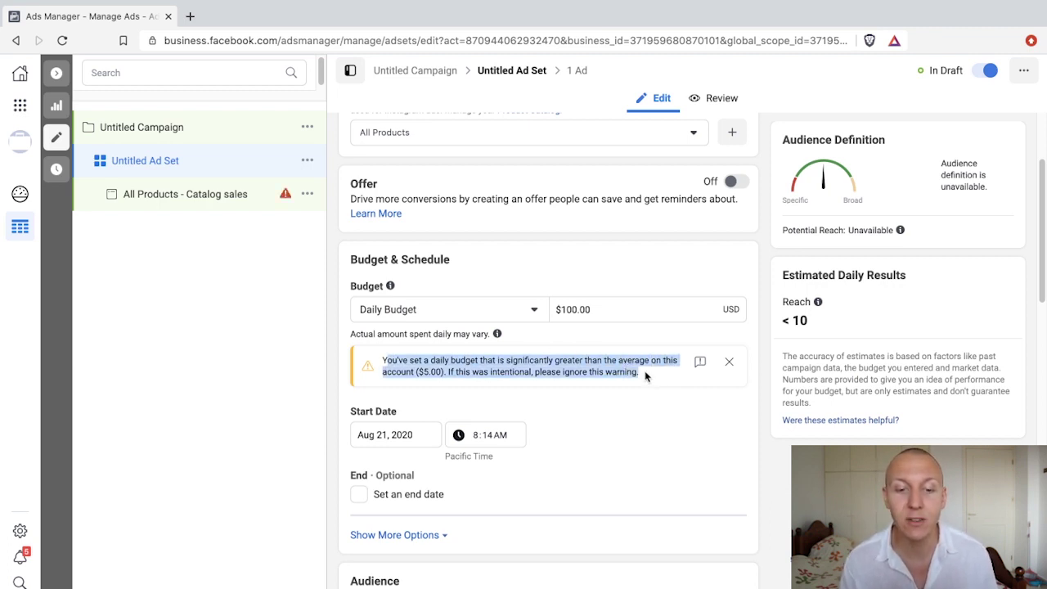
{"action": "left_click", "coordinate": [577, 371]}
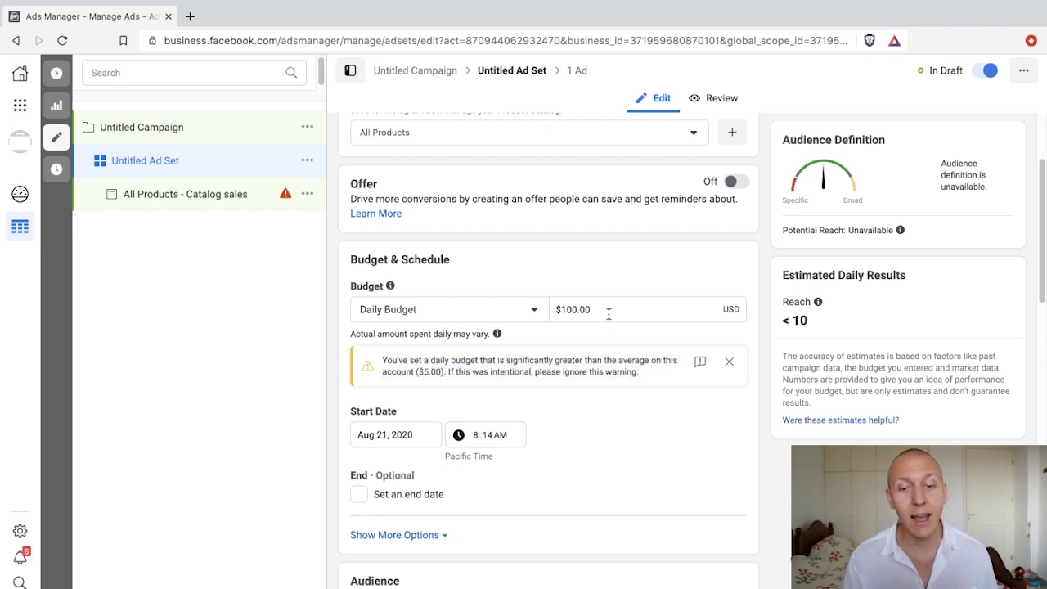
{"action": "left_click_drag", "start_coordinate": [609, 309], "coordinate": [559, 309]}
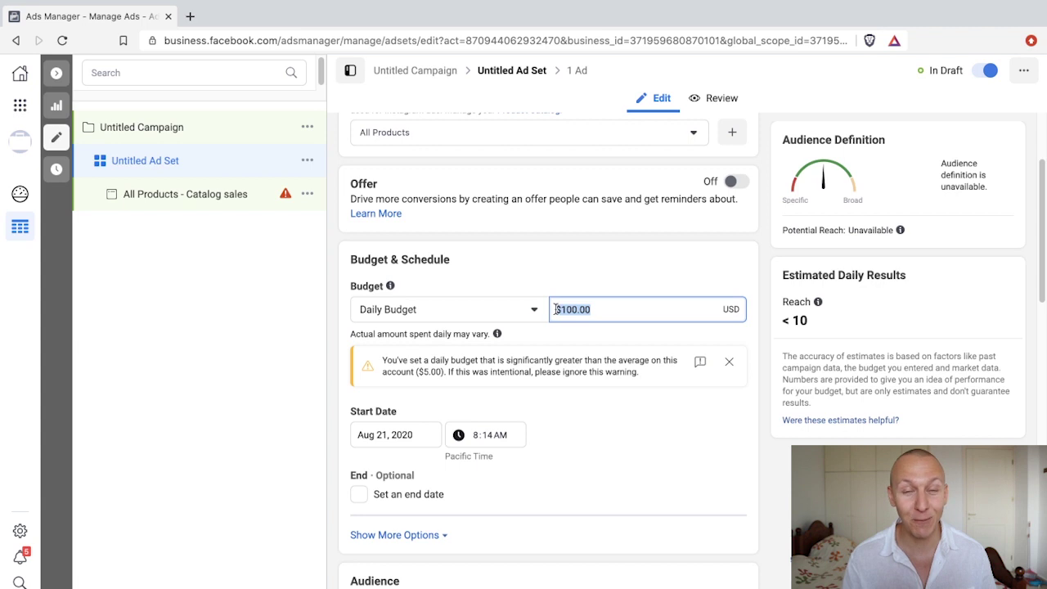
{"action": "left_click", "coordinate": [571, 309]}
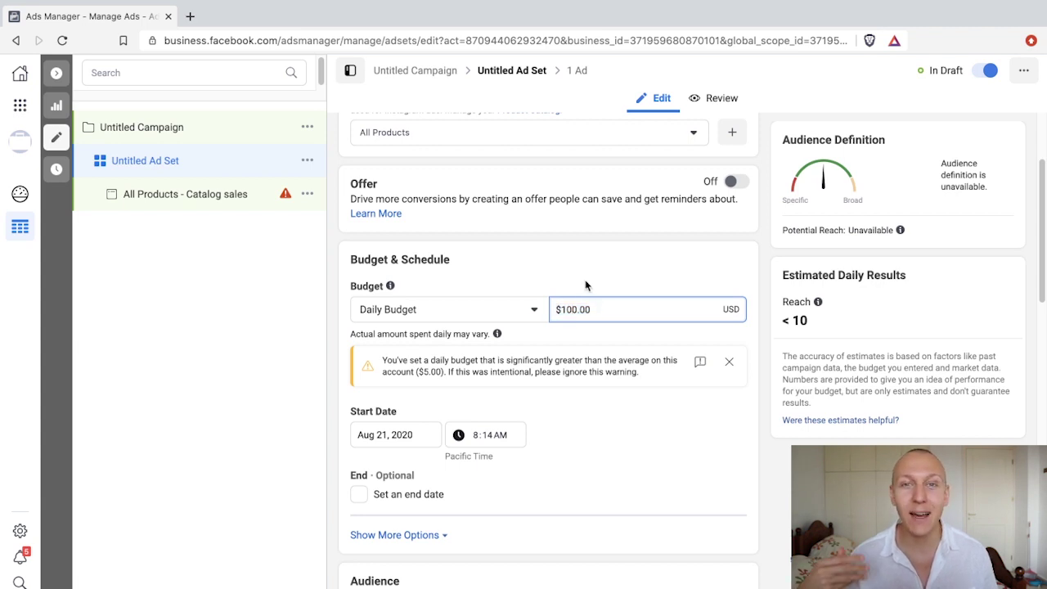
Step: Set the ad set's new audience to find prospective customers even if they haven't interacted with the business
{"action": "scroll", "coordinate": [507, 283], "scroll_direction": "down", "scroll_amount": 2}
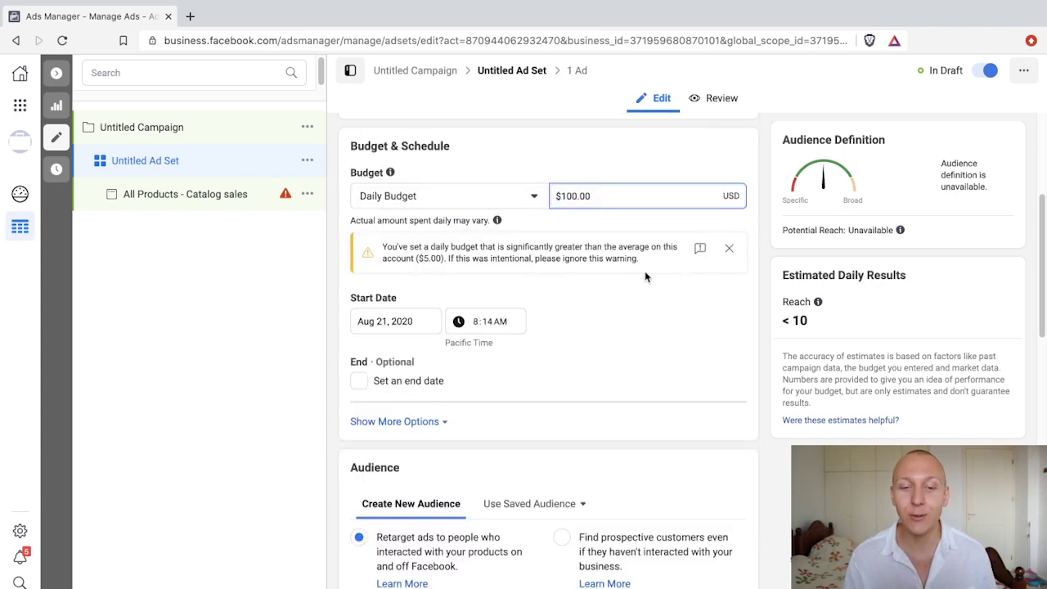
{"action": "scroll", "coordinate": [572, 337], "scroll_direction": "down", "scroll_amount": 4}
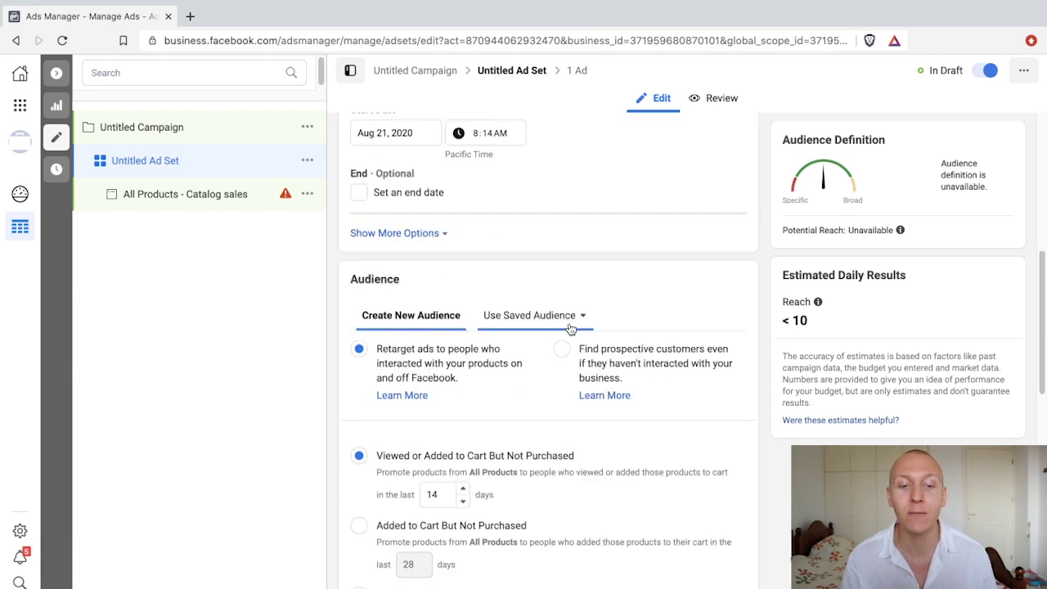
{"action": "scroll", "coordinate": [434, 317], "scroll_direction": "down", "scroll_amount": 1}
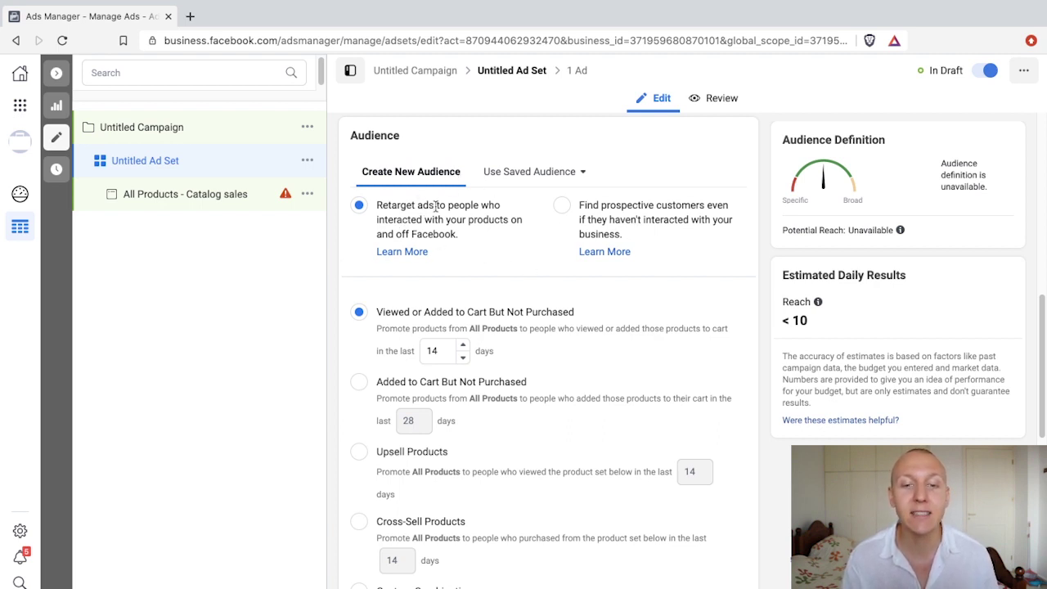
{"action": "left_click_drag", "start_coordinate": [378, 219], "coordinate": [526, 235]}
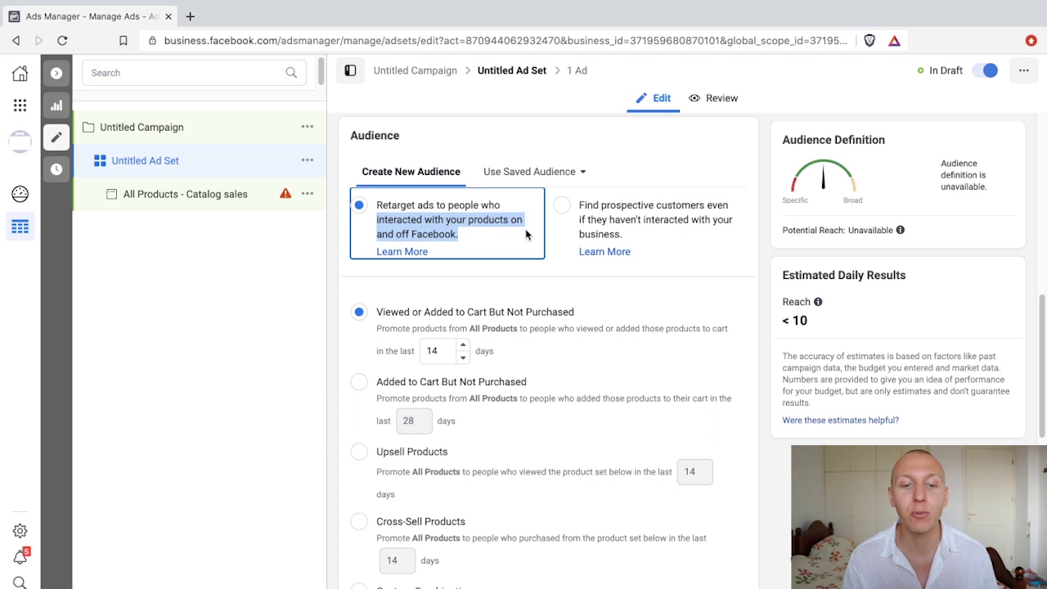
{"action": "left_click", "coordinate": [501, 234]}
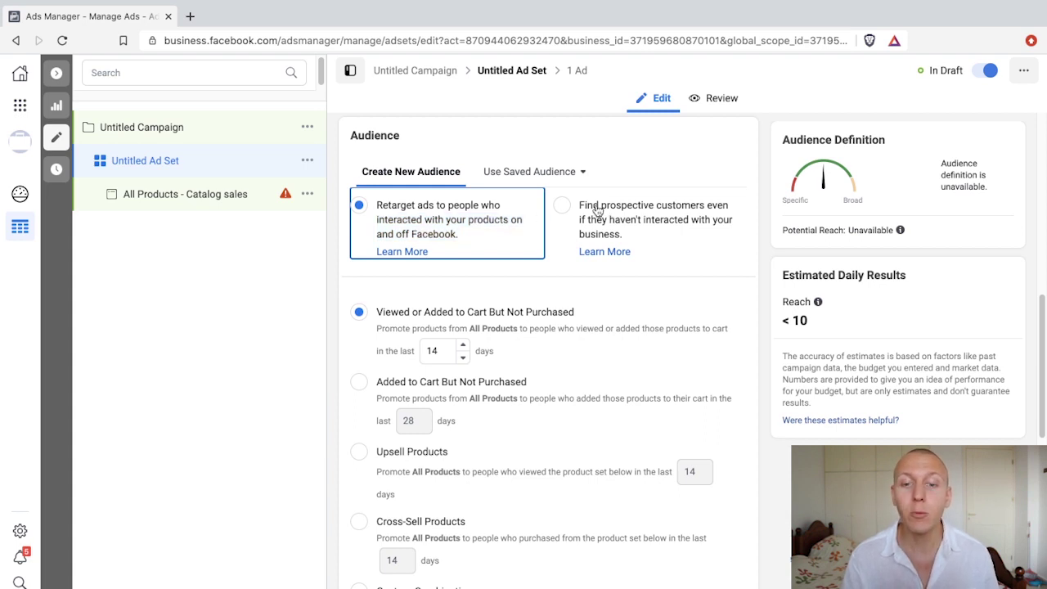
{"action": "left_click_drag", "start_coordinate": [579, 206], "coordinate": [700, 236]}
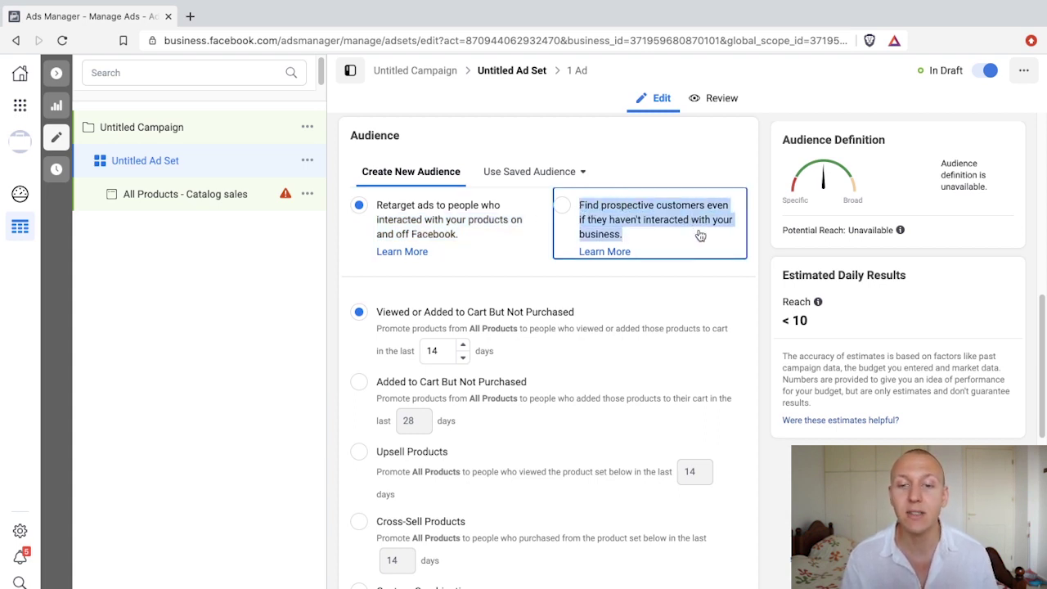
{"action": "left_click", "coordinate": [673, 219]}
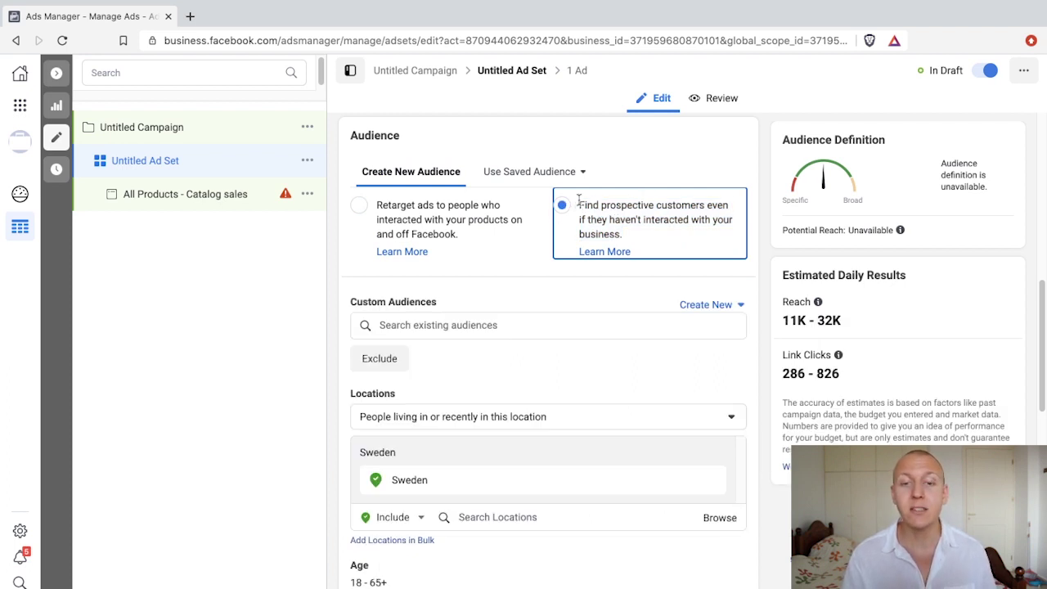
{"action": "left_click_drag", "start_coordinate": [579, 199], "coordinate": [664, 234]}
{"action": "left_click", "coordinate": [664, 206]}
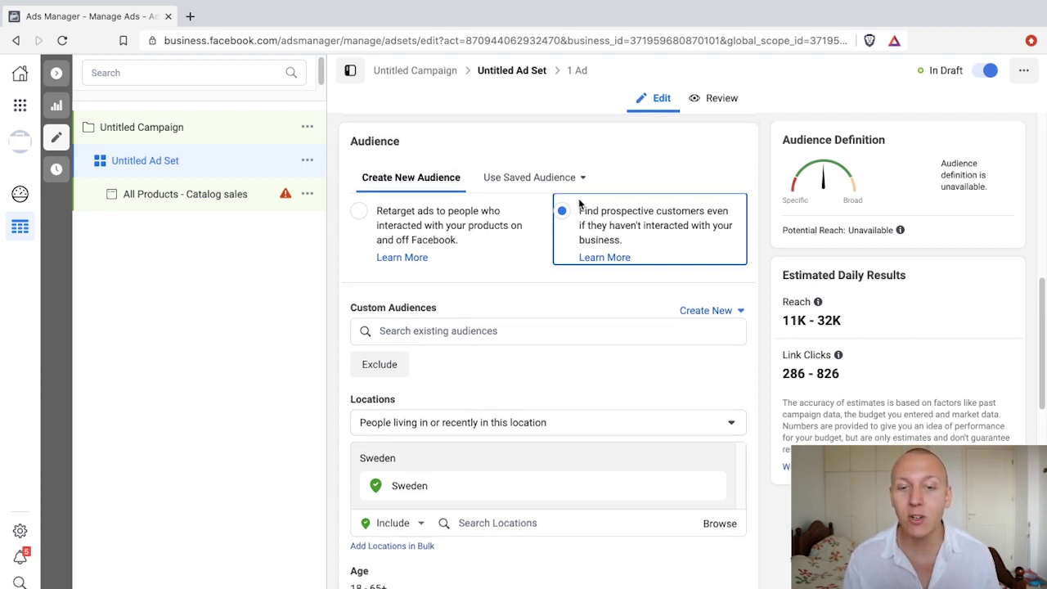
Step: Examine the audience's location, age, gender, detailed targeting and language settings, plus the additional connection and exclusion options
{"action": "scroll", "coordinate": [622, 214], "scroll_direction": "up", "scroll_amount": 1}
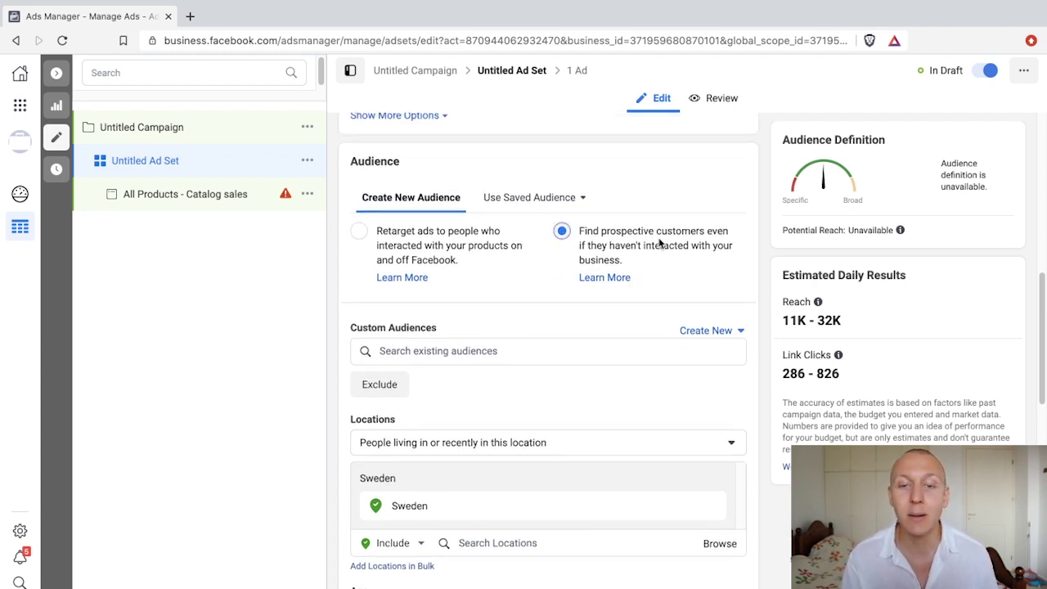
{"action": "scroll", "coordinate": [522, 268], "scroll_direction": "down", "scroll_amount": 1}
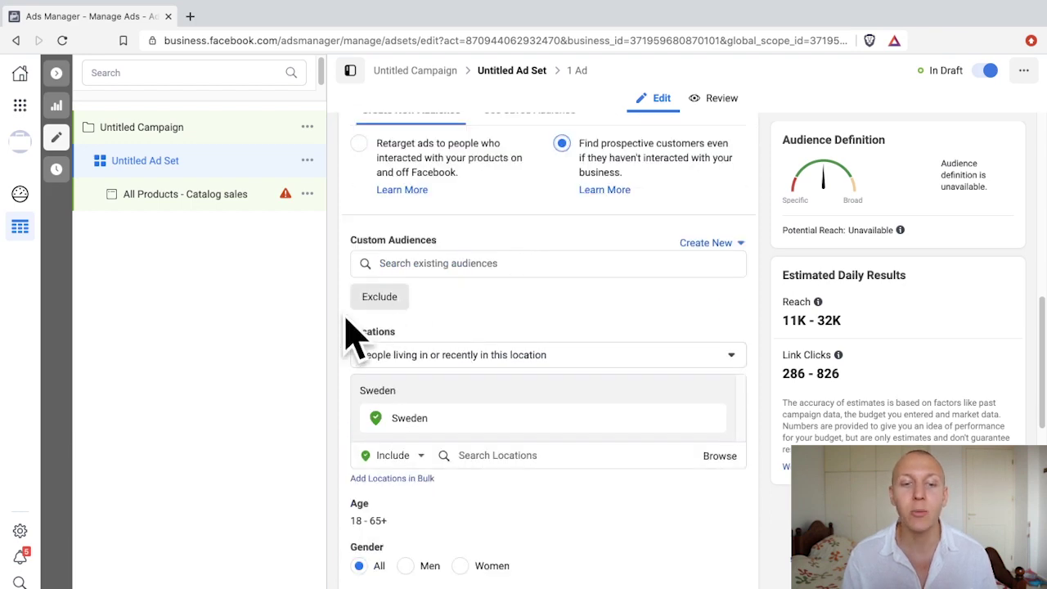
{"action": "mouse_move", "coordinate": [403, 328]}
{"action": "scroll", "coordinate": [586, 343], "scroll_direction": "down", "scroll_amount": 2}
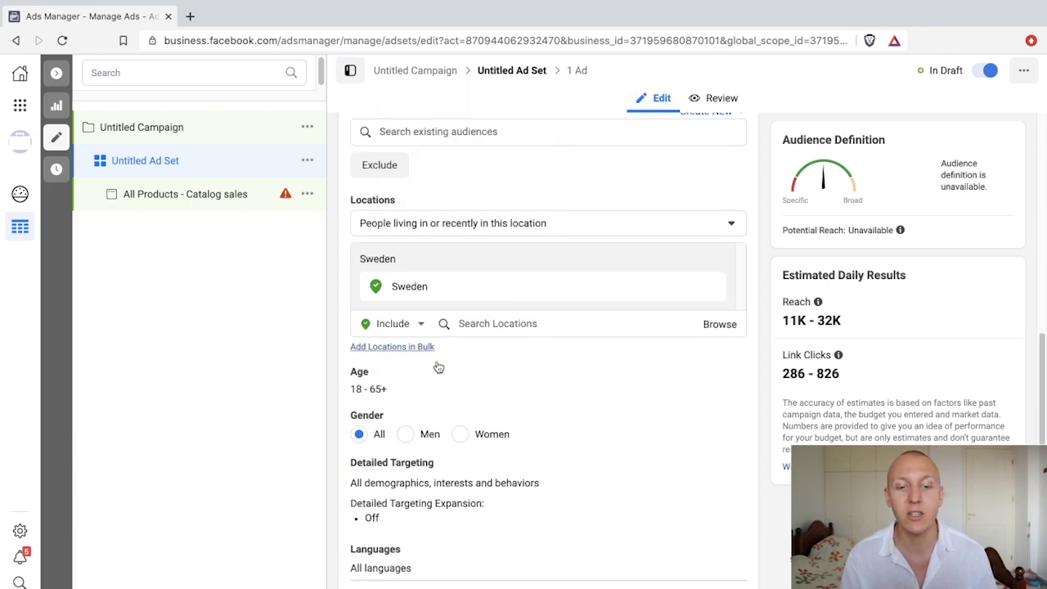
{"action": "scroll", "coordinate": [436, 327], "scroll_direction": "down", "scroll_amount": 2}
{"action": "scroll", "coordinate": [491, 327], "scroll_direction": "down", "scroll_amount": 1}
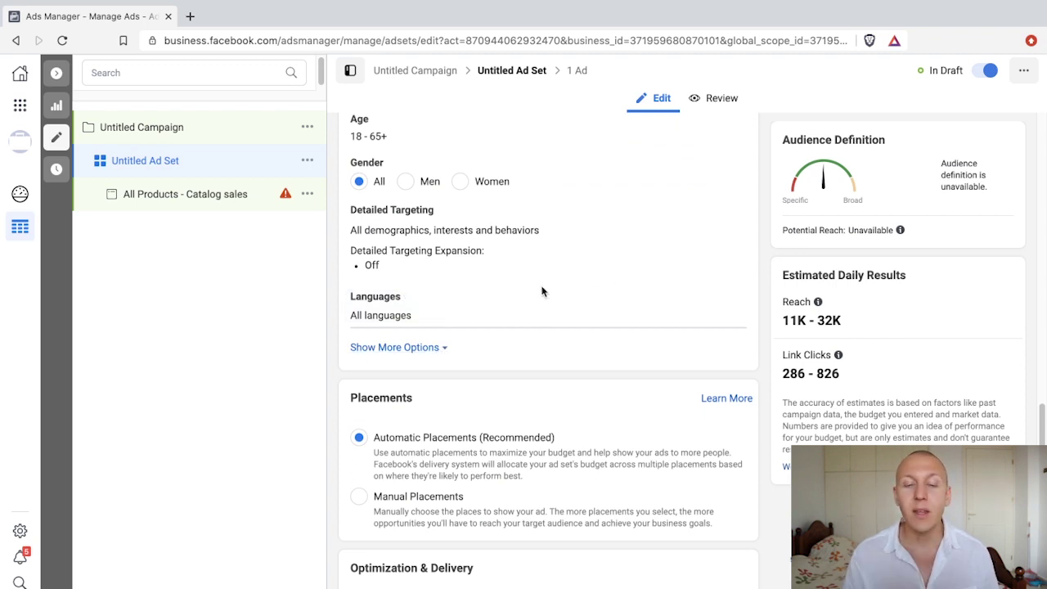
{"action": "scroll", "coordinate": [528, 262], "scroll_direction": "down", "scroll_amount": 1}
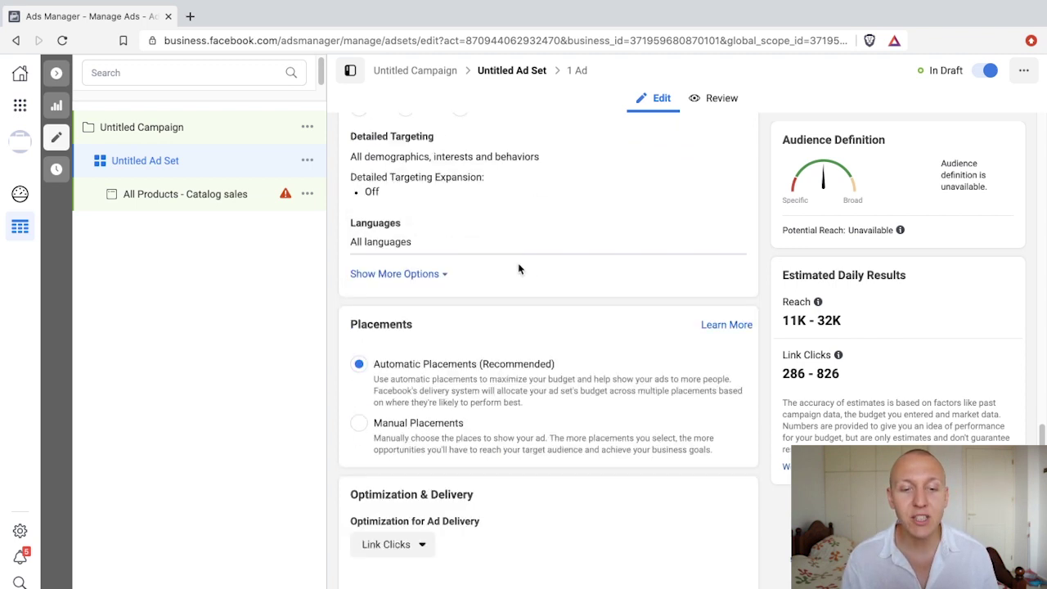
{"action": "left_click", "coordinate": [386, 273]}
{"action": "scroll", "coordinate": [491, 316], "scroll_direction": "down", "scroll_amount": 1}
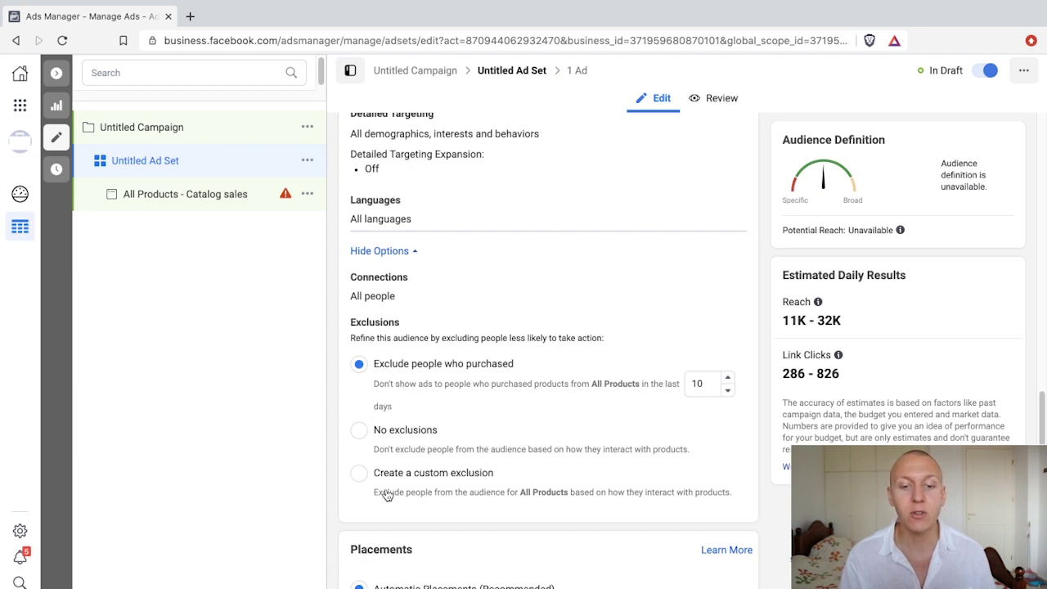
{"action": "left_click", "coordinate": [378, 251]}
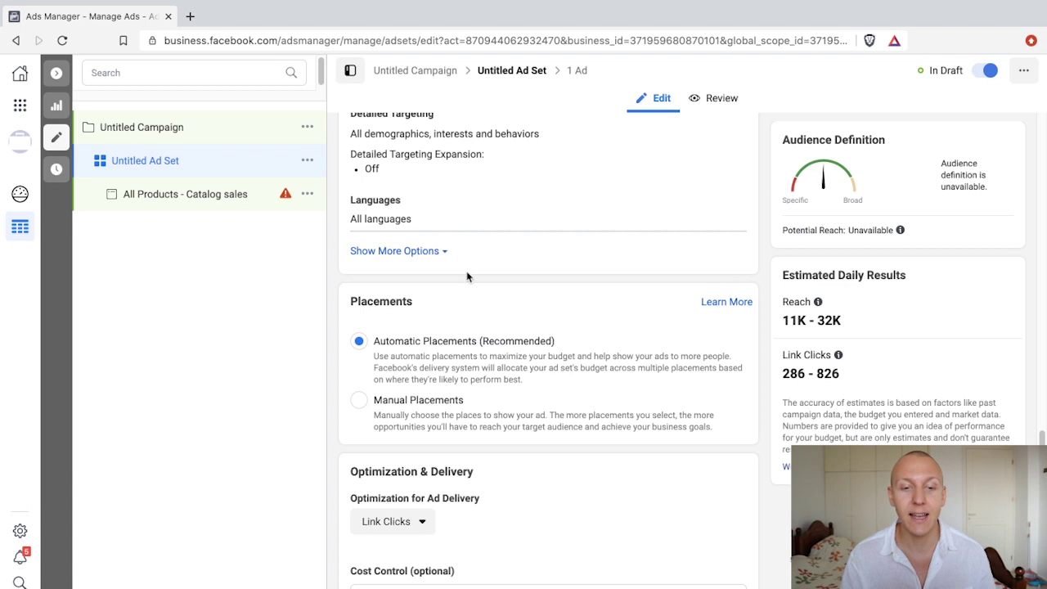
Step: Set the ad set's optimization for ad delivery to Conversion Events
{"action": "scroll", "coordinate": [467, 274], "scroll_direction": "down", "scroll_amount": 2}
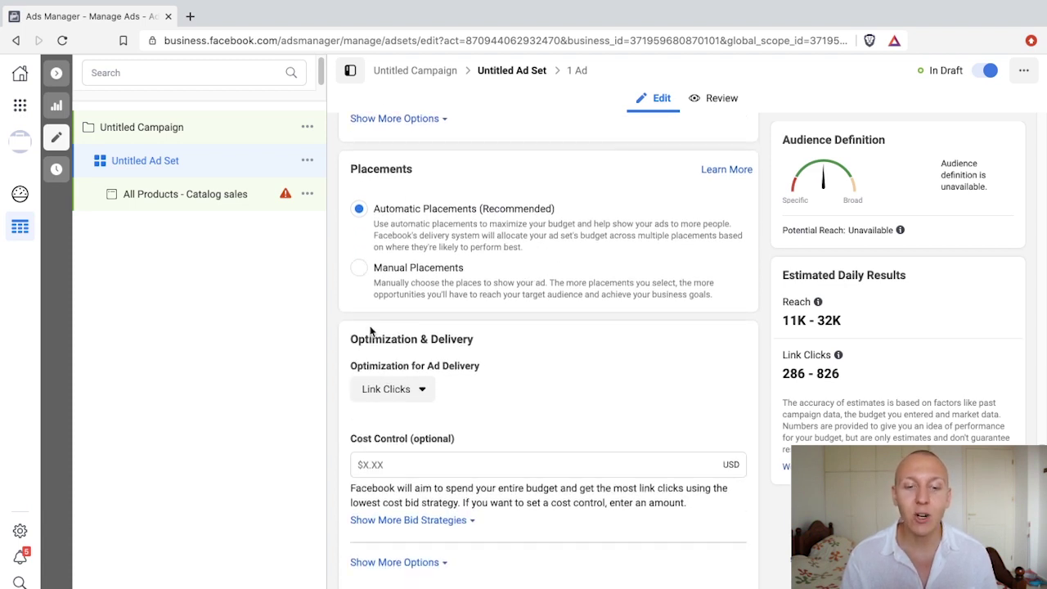
{"action": "left_click_drag", "start_coordinate": [352, 338], "coordinate": [505, 343]}
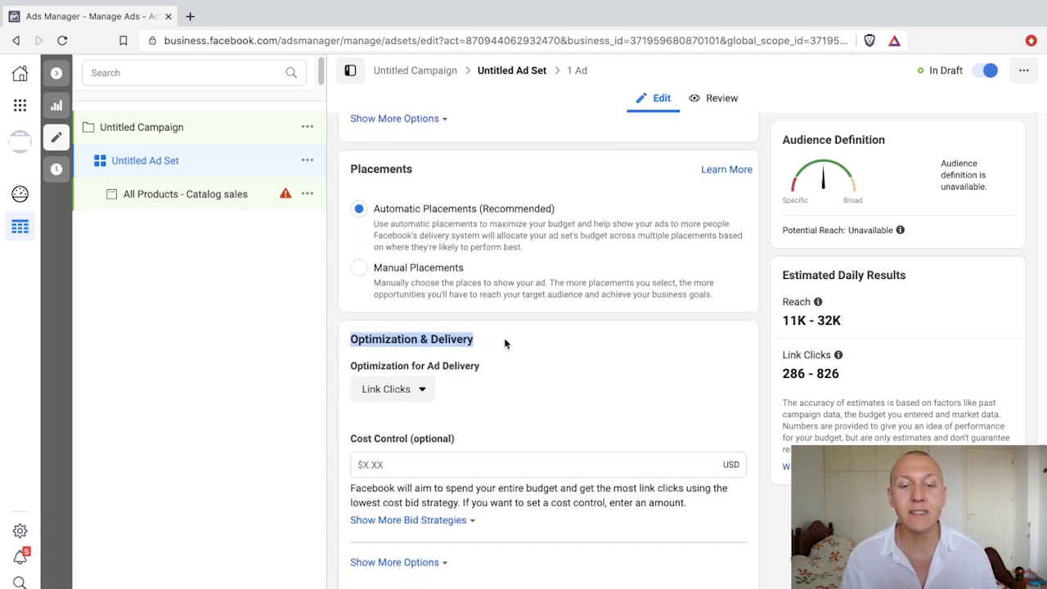
{"action": "left_click", "coordinate": [536, 324]}
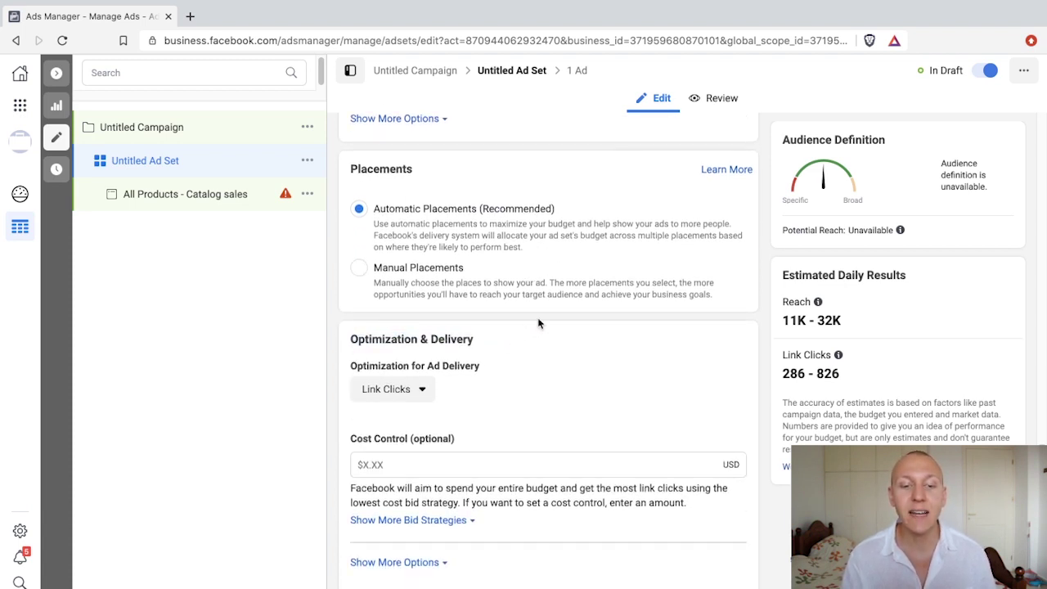
{"action": "left_click", "coordinate": [426, 390]}
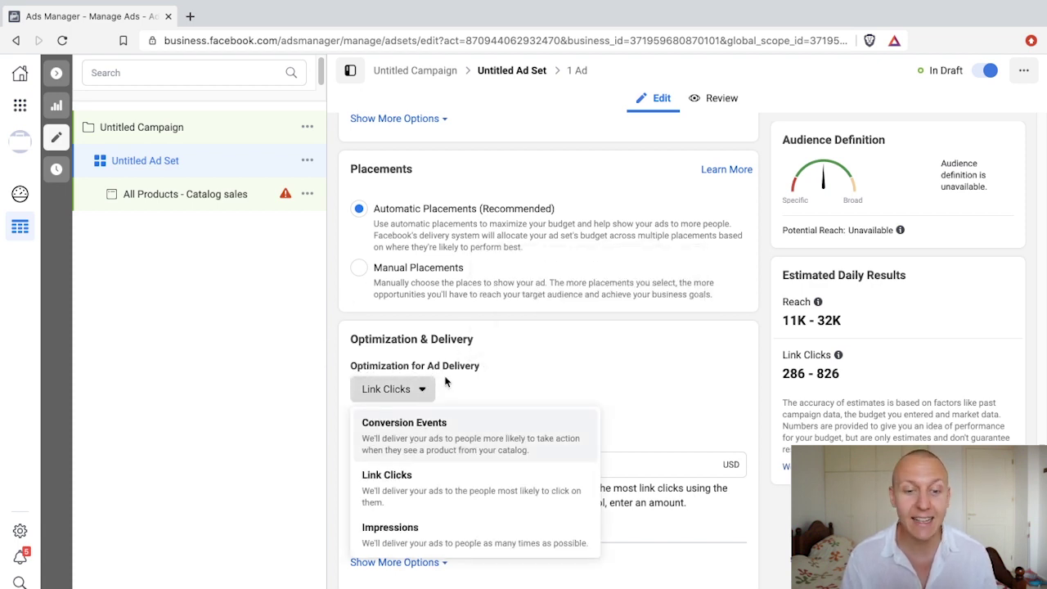
{"action": "left_click", "coordinate": [397, 434]}
{"action": "scroll", "coordinate": [590, 381], "scroll_direction": "down", "scroll_amount": 1}
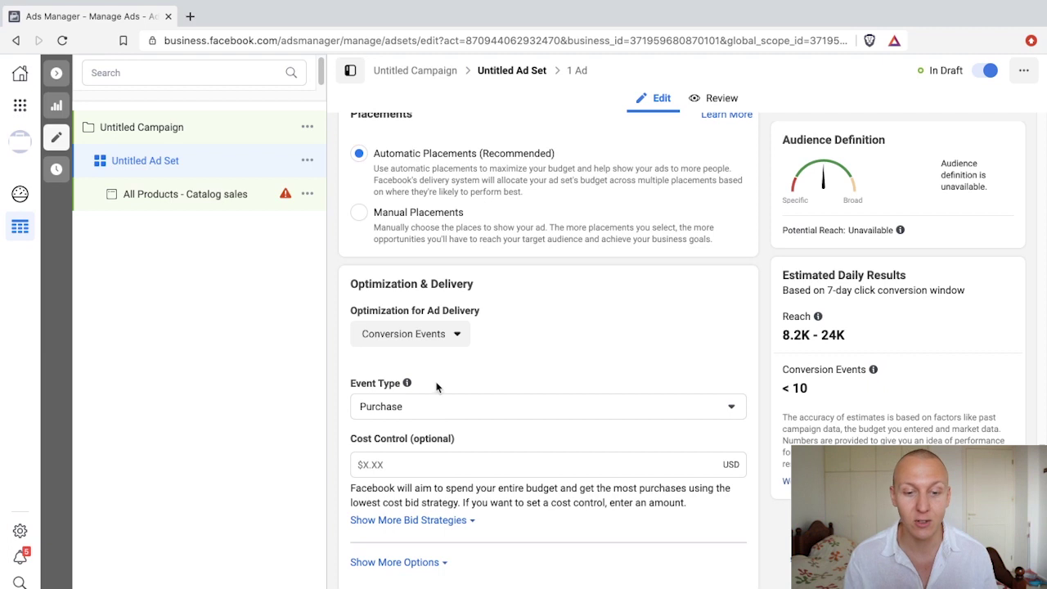
Step: Open the All Products - Catalog sales ad and review its identity, dynamic formats and catalog creative settings
{"action": "left_click", "coordinate": [188, 194]}
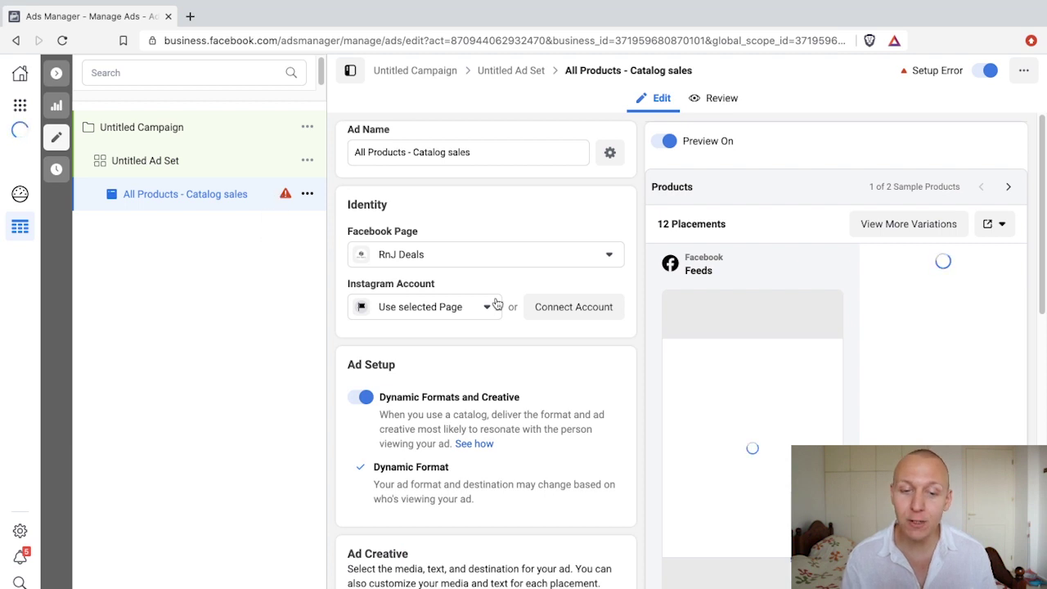
{"action": "scroll", "coordinate": [482, 301], "scroll_direction": "down", "scroll_amount": 2}
{"action": "scroll", "coordinate": [384, 321], "scroll_direction": "down", "scroll_amount": 1}
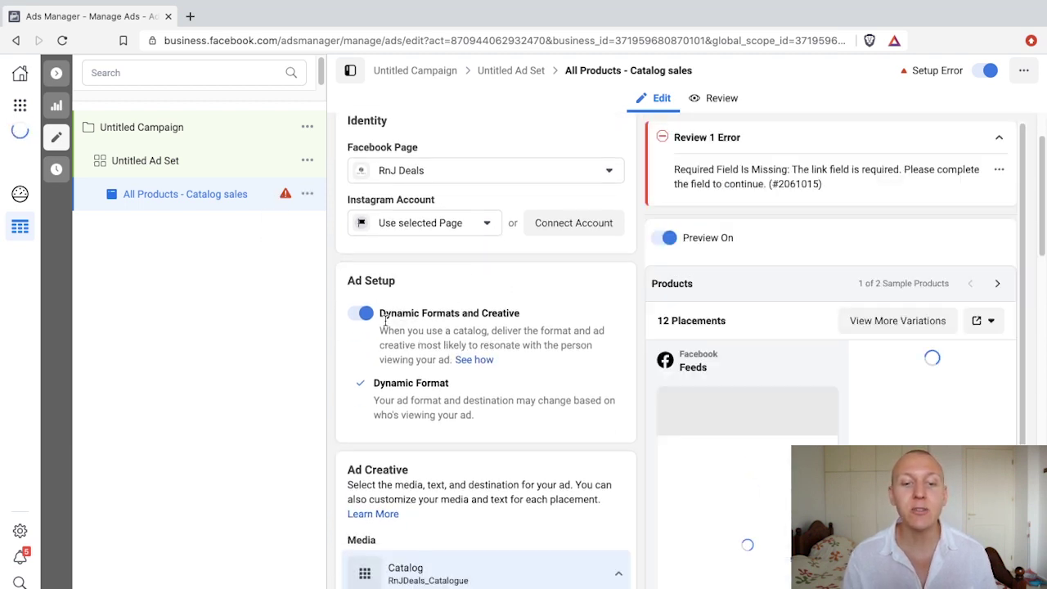
{"action": "scroll", "coordinate": [508, 312], "scroll_direction": "down", "scroll_amount": 1}
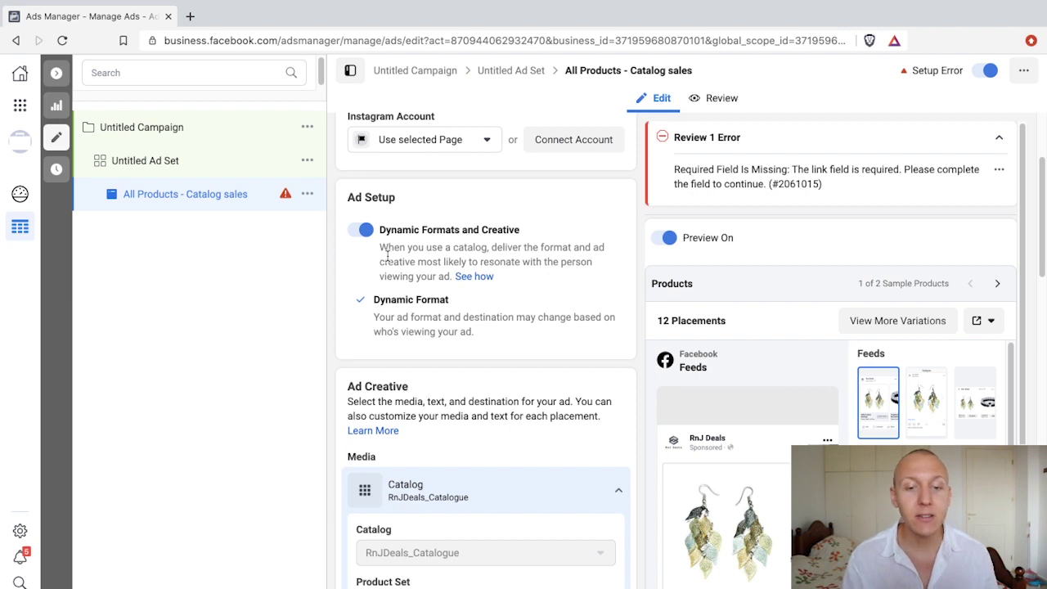
{"action": "left_click_drag", "start_coordinate": [381, 248], "coordinate": [447, 273]}
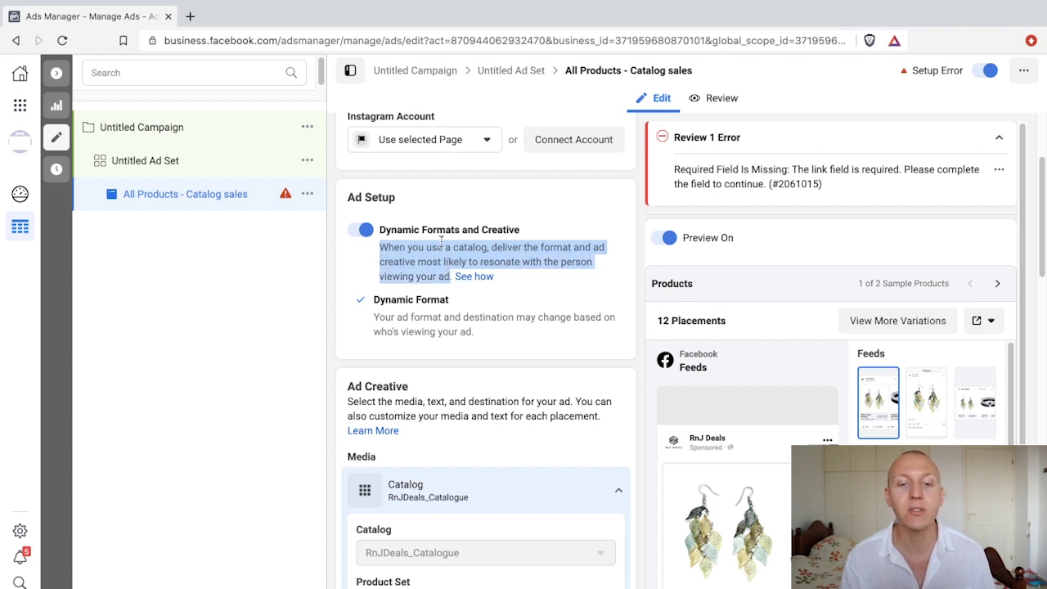
{"action": "left_click", "coordinate": [447, 247]}
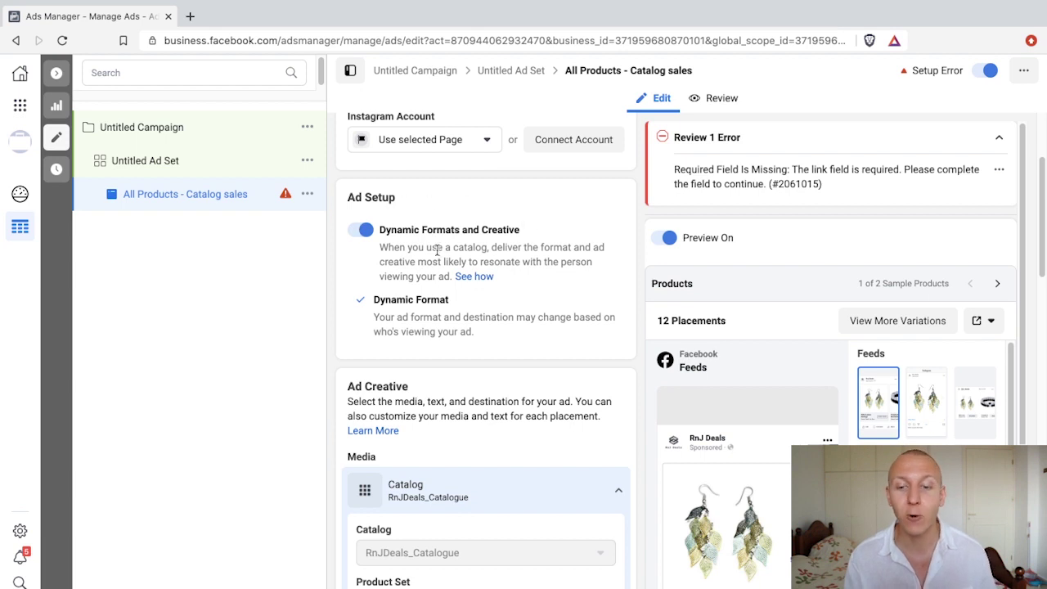
{"action": "scroll", "coordinate": [523, 337], "scroll_direction": "down", "scroll_amount": 1}
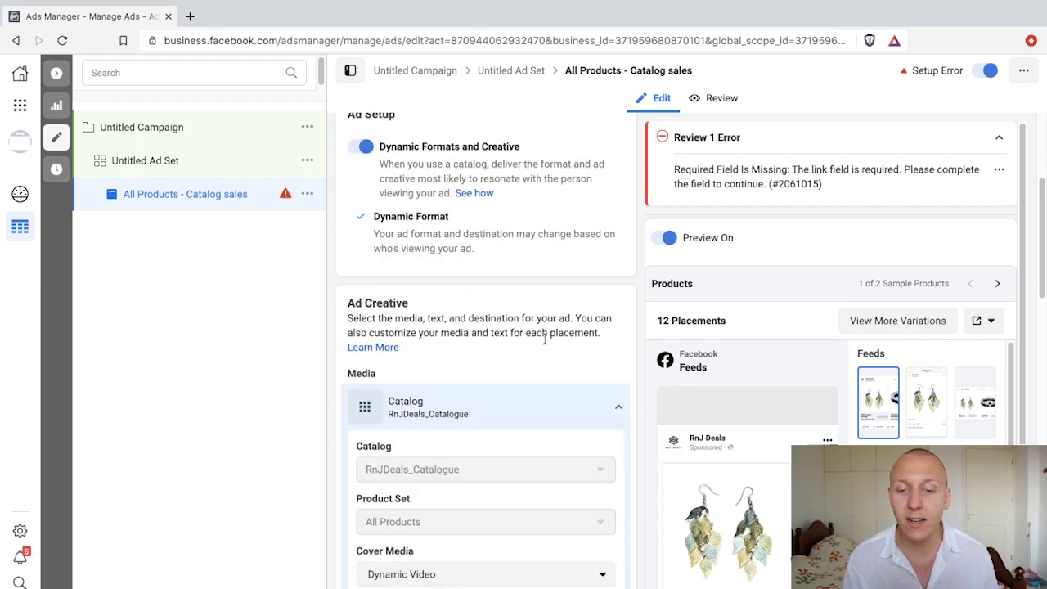
{"action": "scroll", "coordinate": [753, 371], "scroll_direction": "down", "scroll_amount": 2}
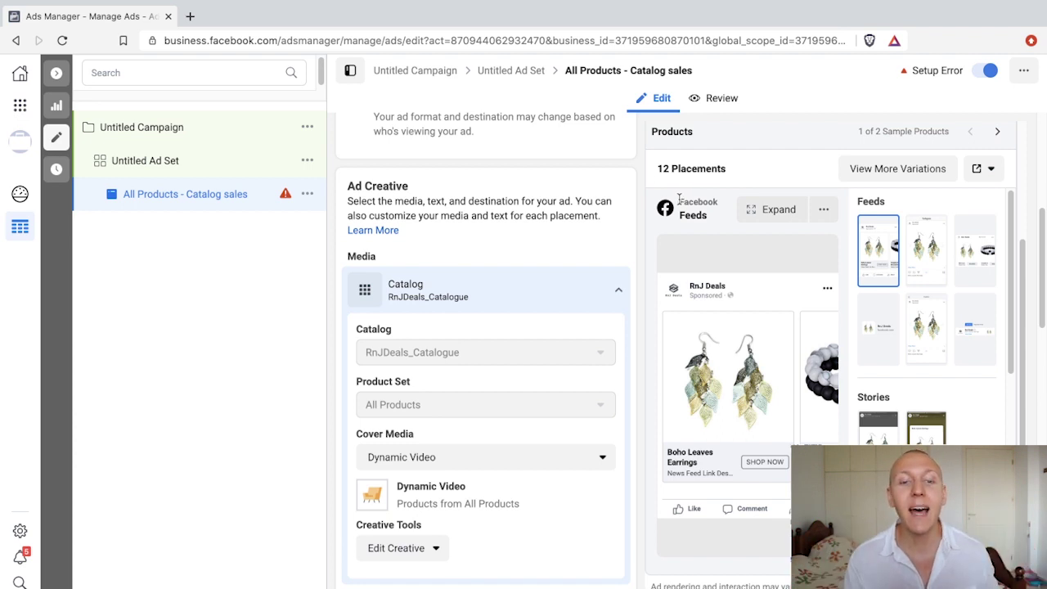
{"action": "scroll", "coordinate": [442, 279], "scroll_direction": "up", "scroll_amount": 3}
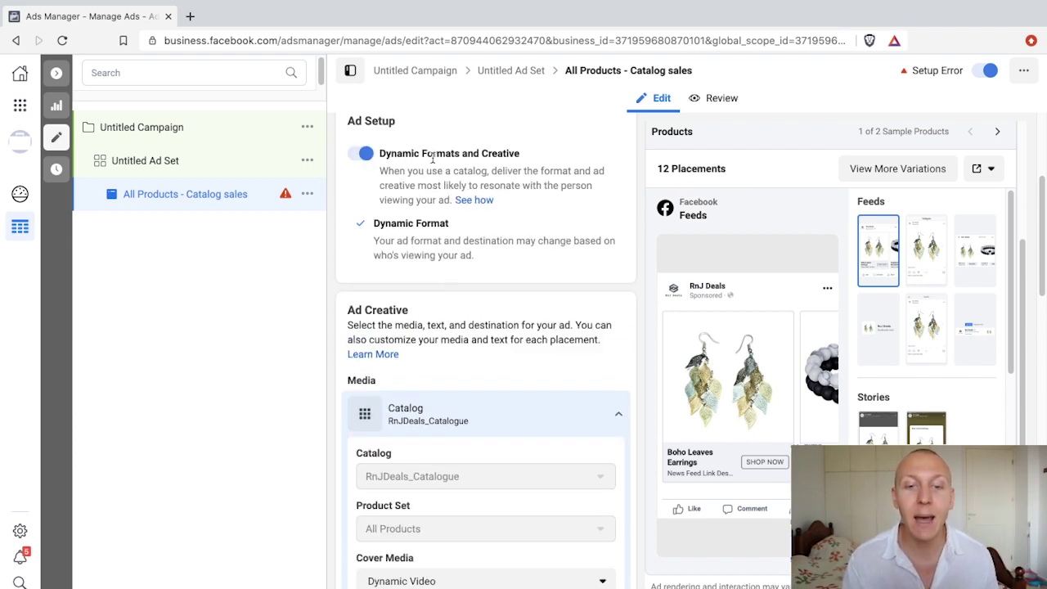
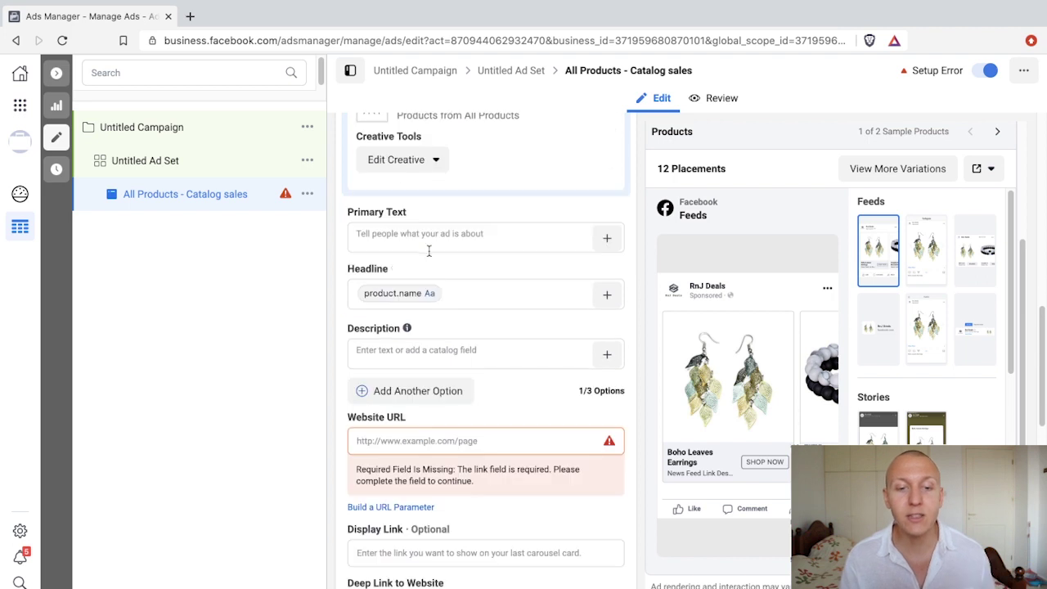
Step: Insert the catalog's Price field into the ad's primary text
{"action": "left_click", "coordinate": [507, 239]}
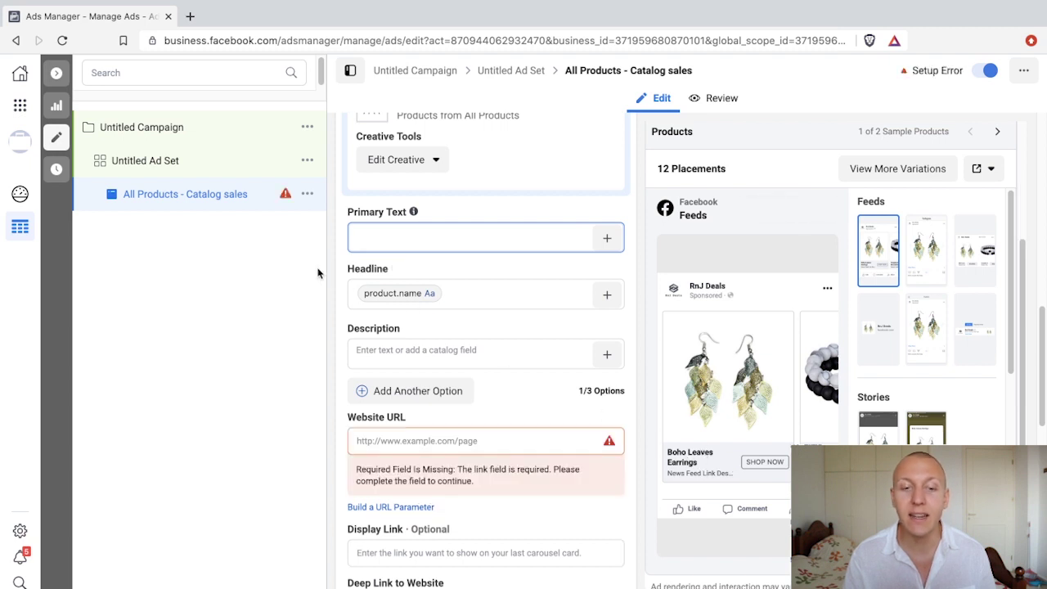
{"action": "left_click", "coordinate": [451, 348]}
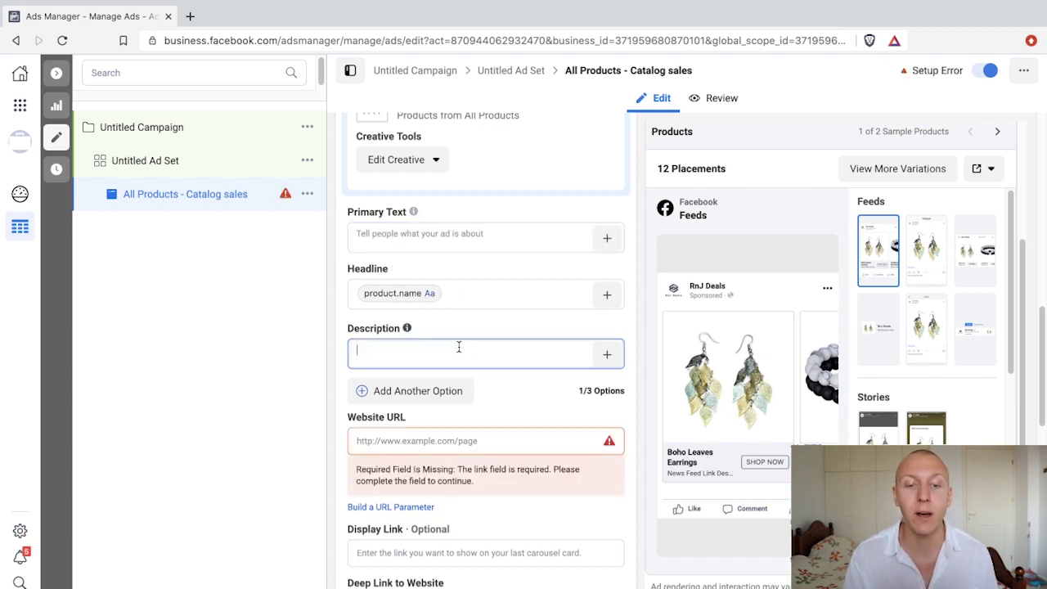
{"action": "scroll", "coordinate": [511, 349], "scroll_direction": "down", "scroll_amount": 1}
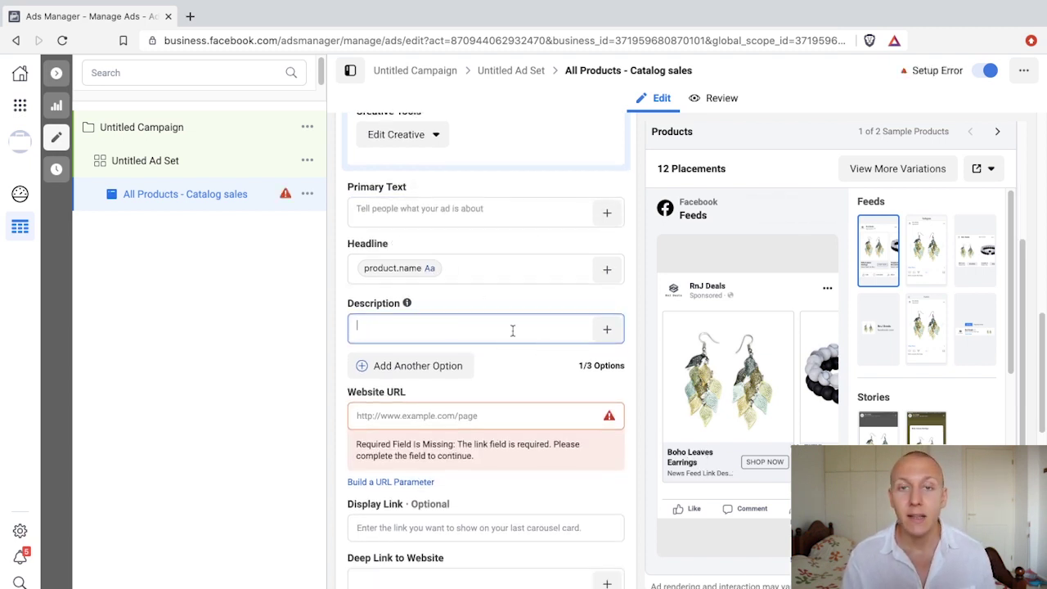
{"action": "left_click", "coordinate": [521, 213]}
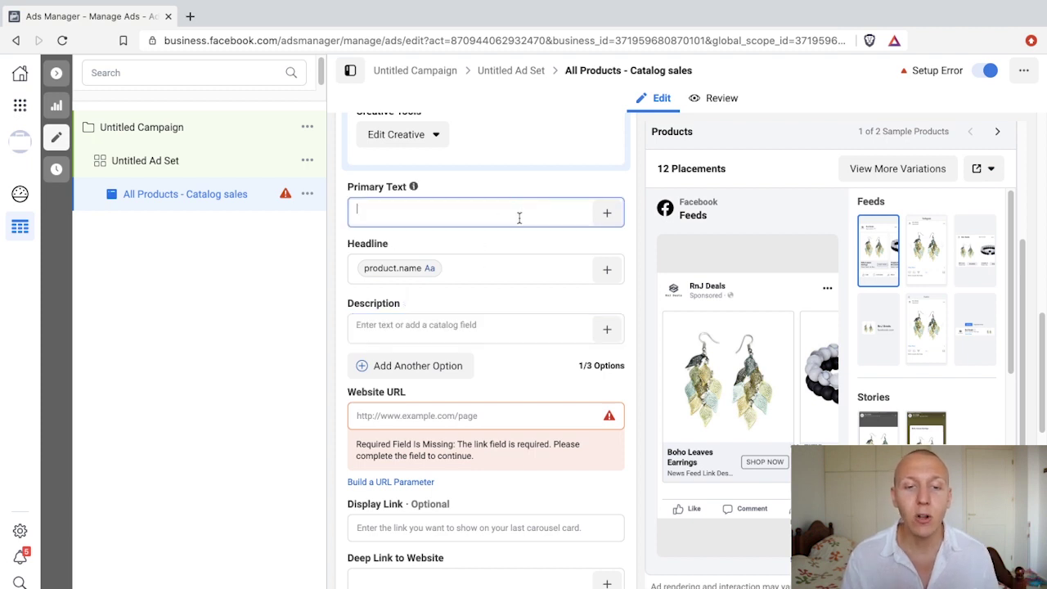
{"action": "left_click", "coordinate": [608, 213]}
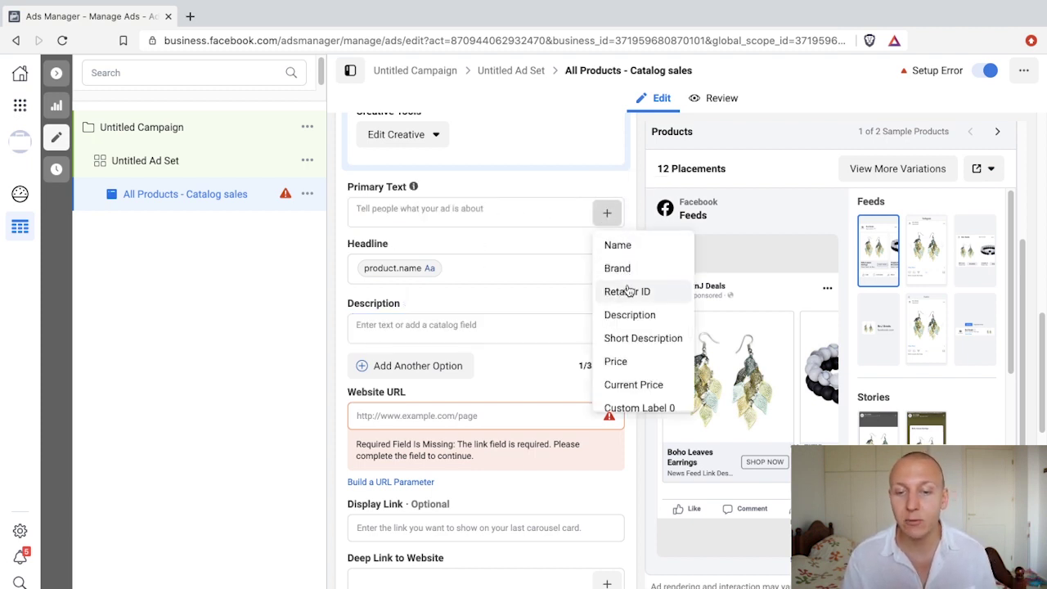
{"action": "left_click", "coordinate": [491, 210]}
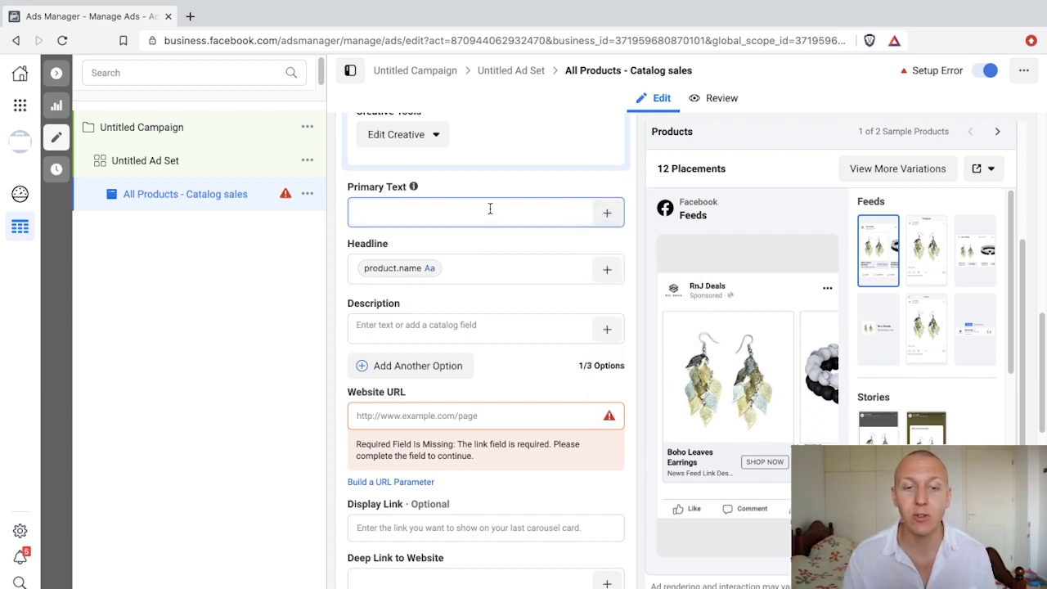
{"action": "left_click", "coordinate": [606, 212]}
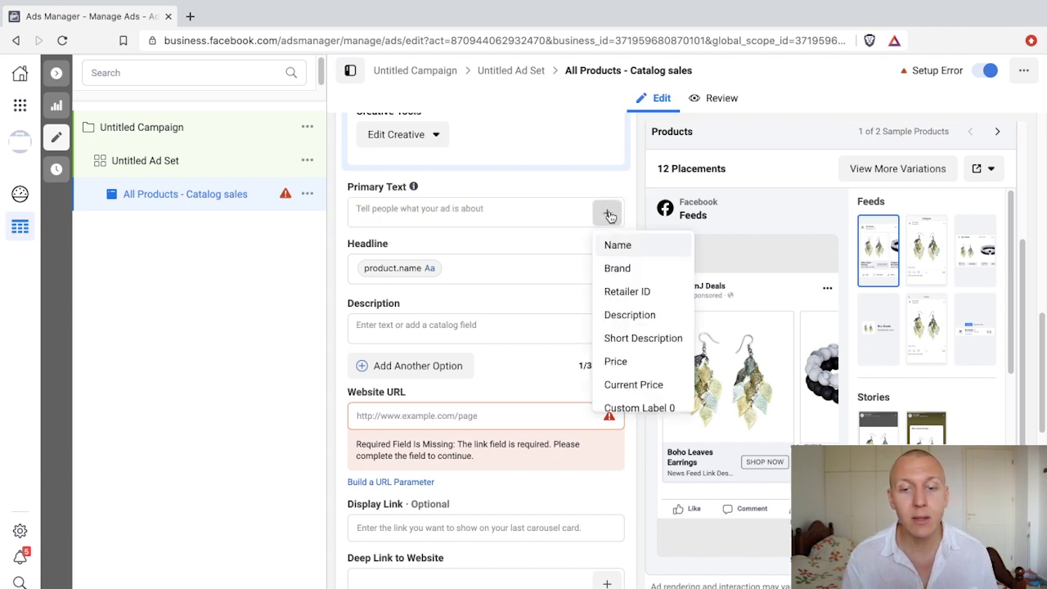
{"action": "left_click", "coordinate": [616, 362]}
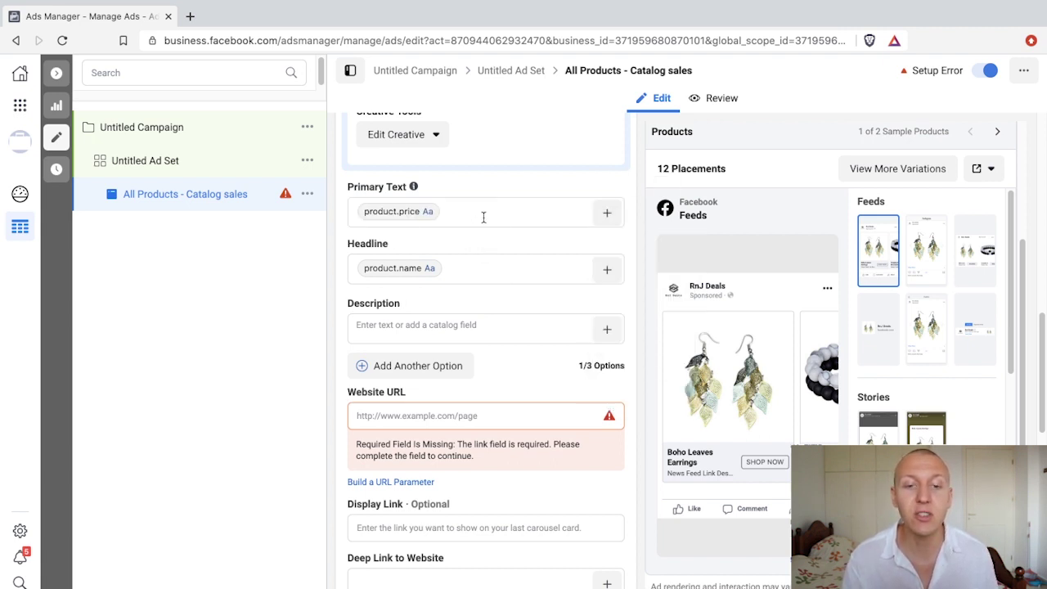
Step: Replace the ad's primary text with "Now at only" followed by the catalog's Price field
{"action": "left_click", "coordinate": [374, 203]}
{"action": "key", "text": "BackSpace"}
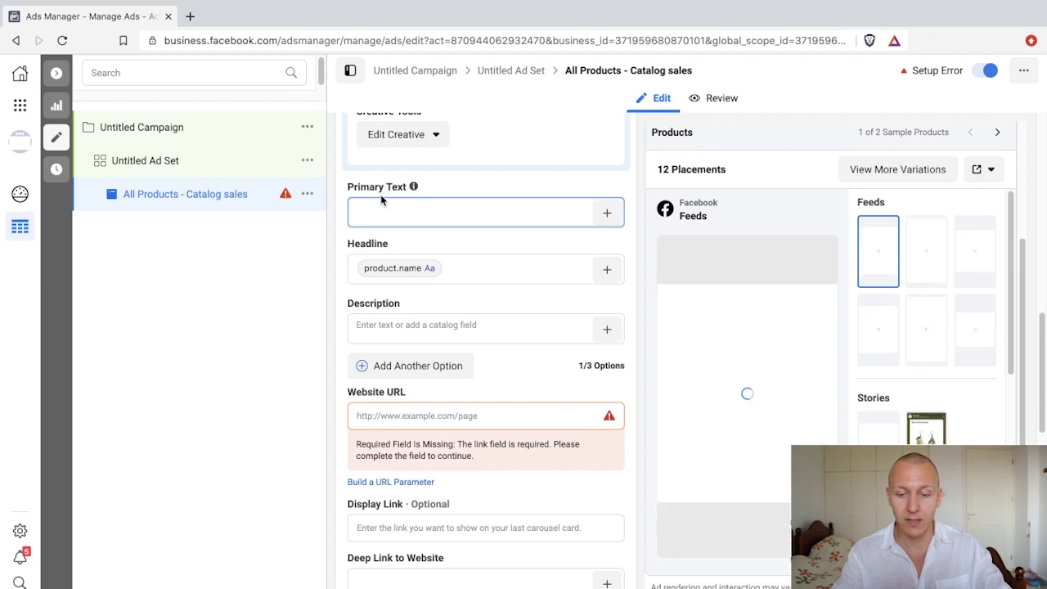
{"action": "type", "text": "No"}
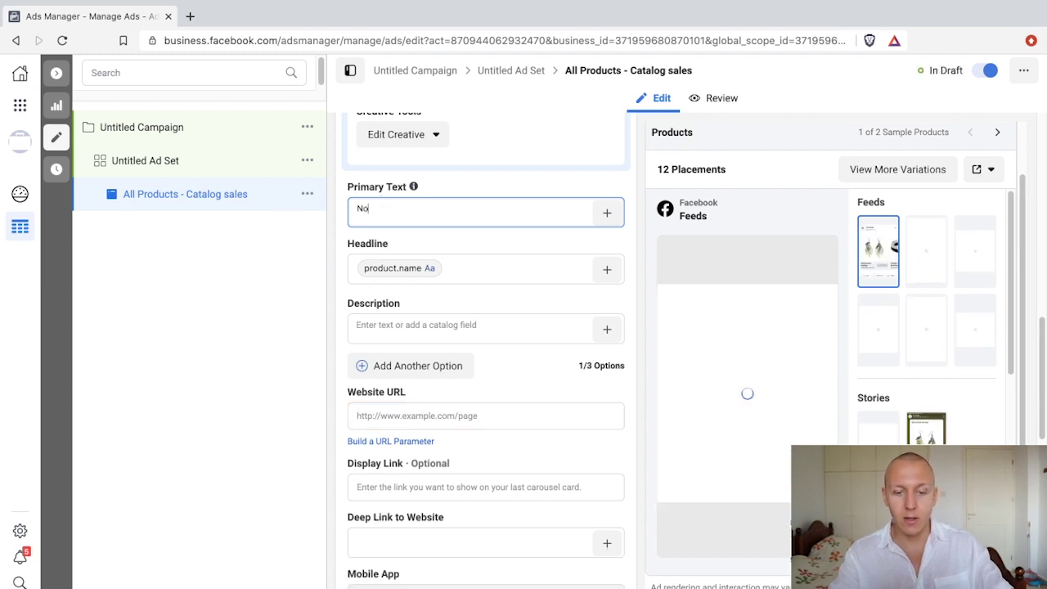
{"action": "type", "text": "w at only"}
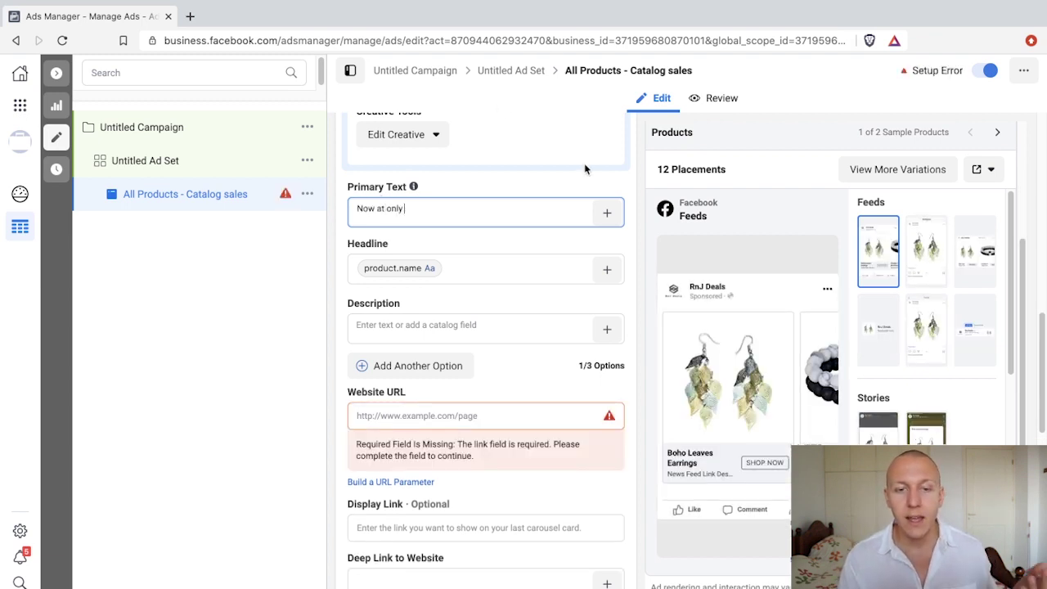
{"action": "left_click", "coordinate": [607, 212]}
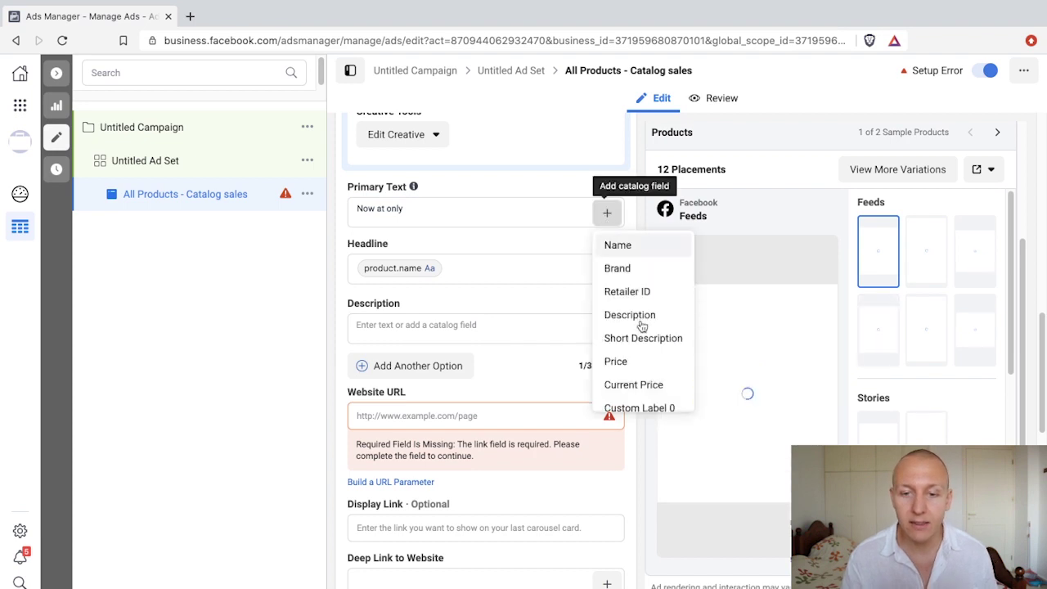
{"action": "left_click", "coordinate": [632, 360]}
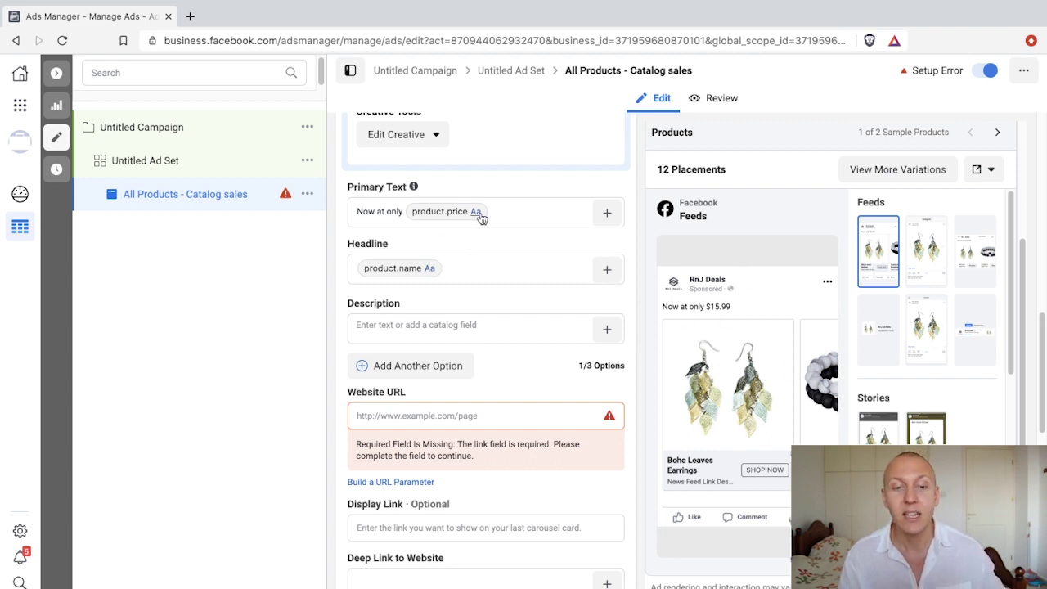
Step: Clear the ad's primary text and add a second description option
{"action": "left_click_drag", "start_coordinate": [475, 213], "coordinate": [363, 213]}
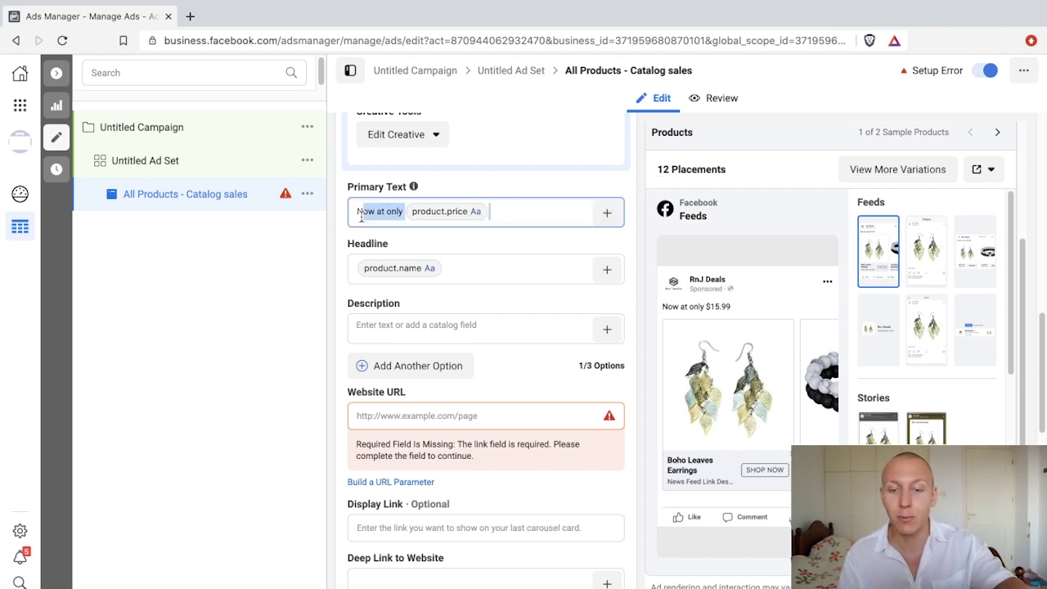
{"action": "type", "text": "N"}
{"action": "left_click", "coordinate": [396, 326]}
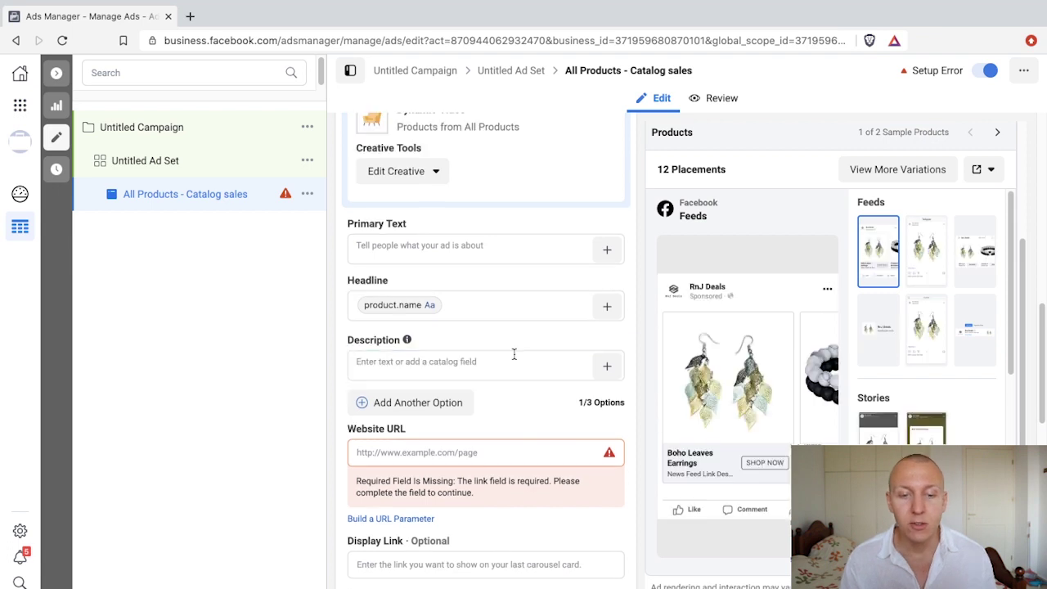
{"action": "left_click", "coordinate": [433, 394]}
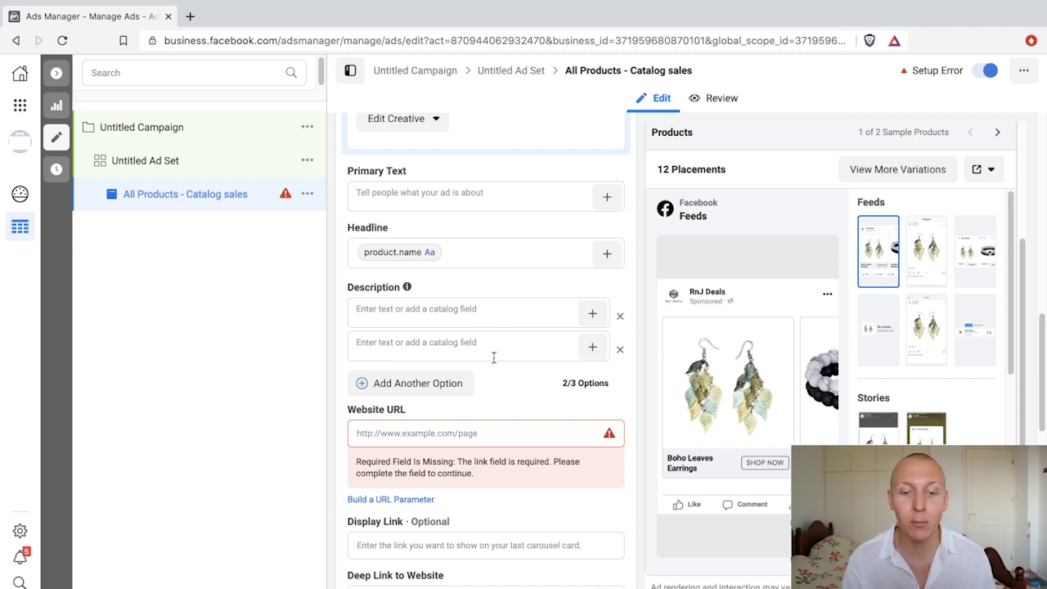
Step: Examine the ad's website URL, display link, deep link and language settings, plus the available call-to-action options
{"action": "scroll", "coordinate": [500, 384], "scroll_direction": "down", "scroll_amount": 1}
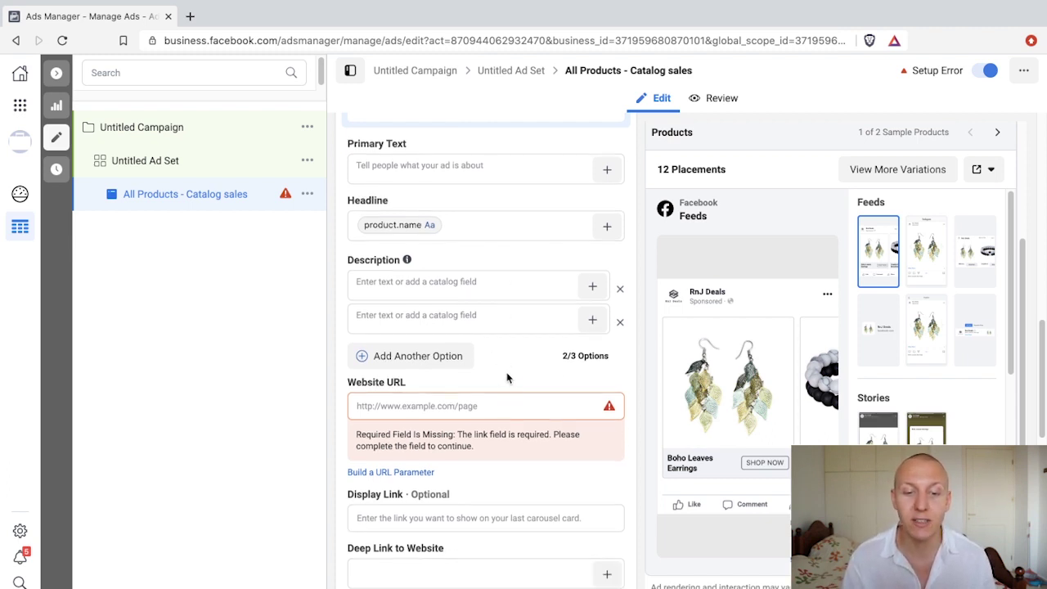
{"action": "left_click", "coordinate": [465, 407]}
{"action": "scroll", "coordinate": [465, 406], "scroll_direction": "down", "scroll_amount": 2}
{"action": "scroll", "coordinate": [472, 344], "scroll_direction": "down", "scroll_amount": 2}
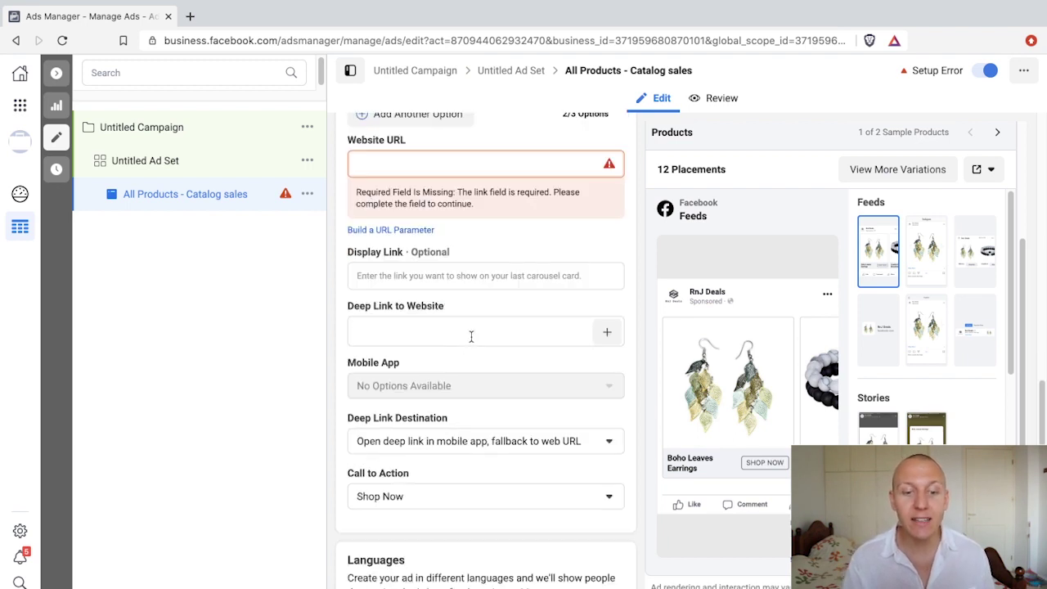
{"action": "scroll", "coordinate": [496, 333], "scroll_direction": "down", "scroll_amount": 1}
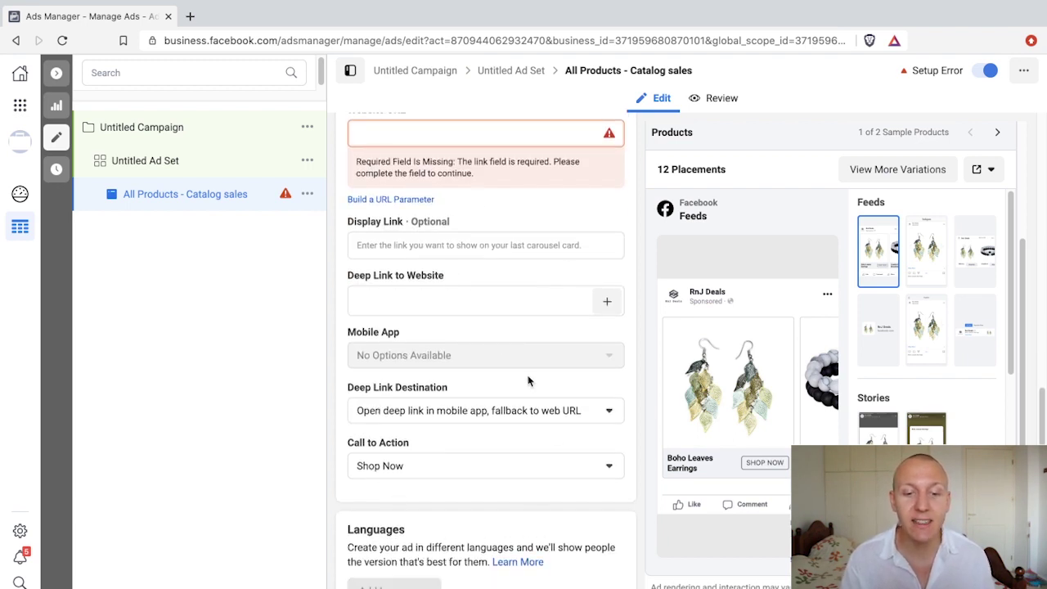
{"action": "scroll", "coordinate": [532, 390], "scroll_direction": "down", "scroll_amount": 2}
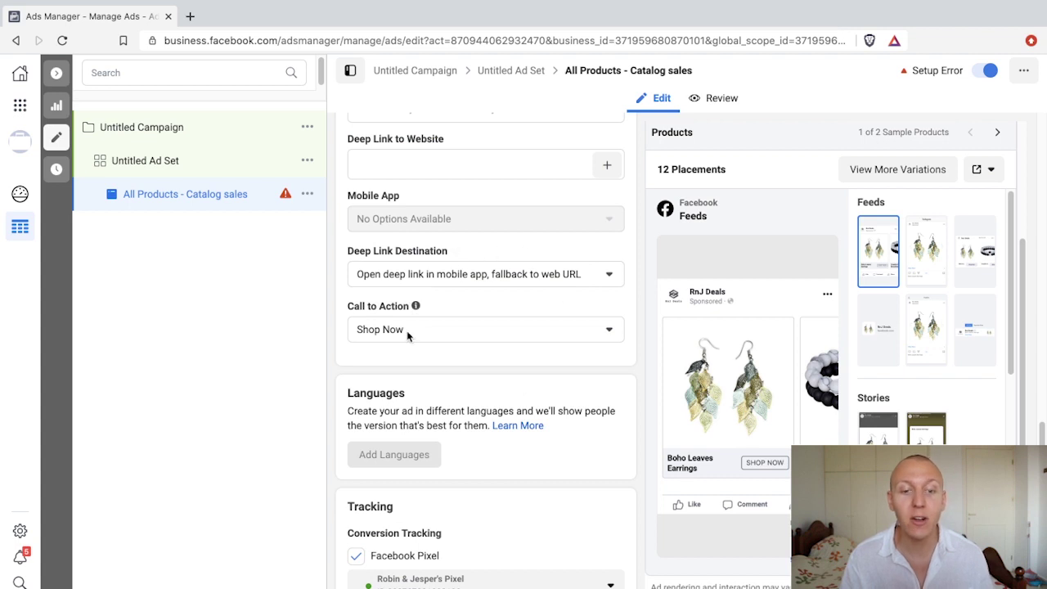
{"action": "left_click", "coordinate": [447, 333]}
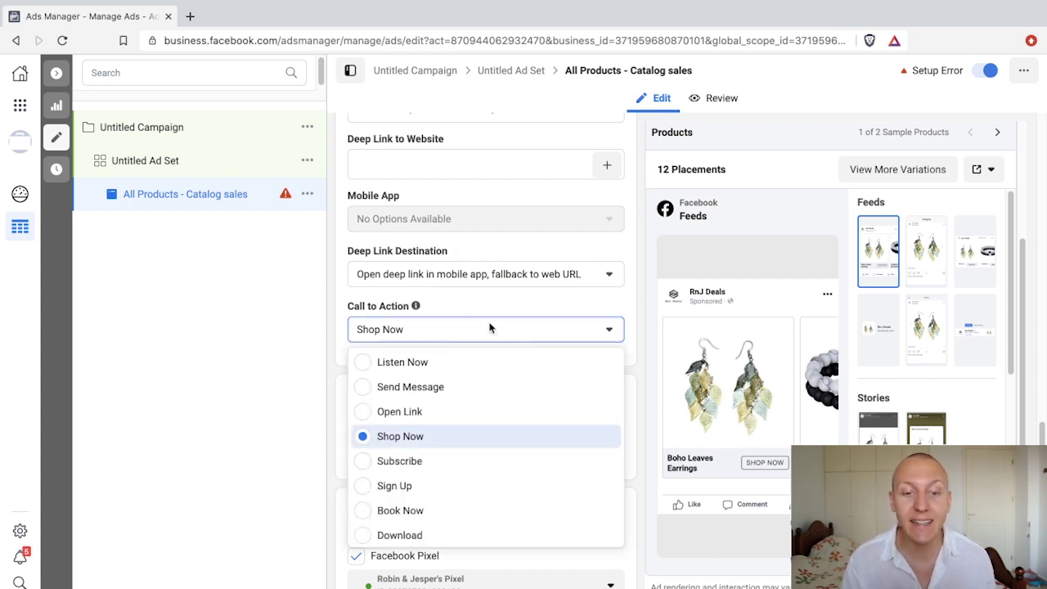
{"action": "left_click", "coordinate": [426, 338]}
{"action": "scroll", "coordinate": [479, 404], "scroll_direction": "up", "scroll_amount": 1}
{"action": "scroll", "coordinate": [475, 403], "scroll_direction": "up", "scroll_amount": 2}
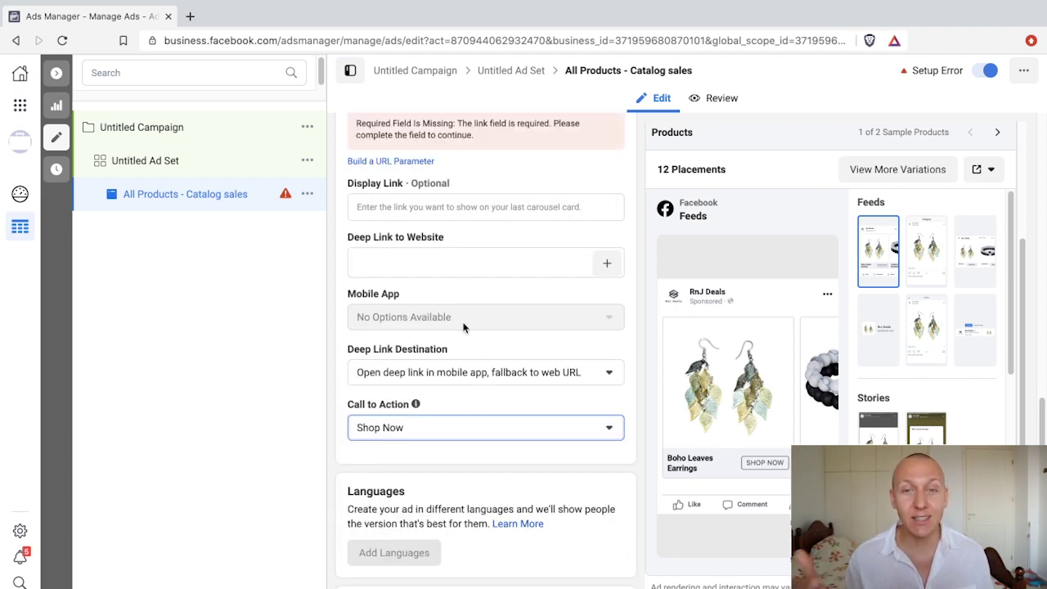
Step: Return to the ad set and review its product set, budget, schedule and audience settings
{"action": "left_click", "coordinate": [164, 162]}
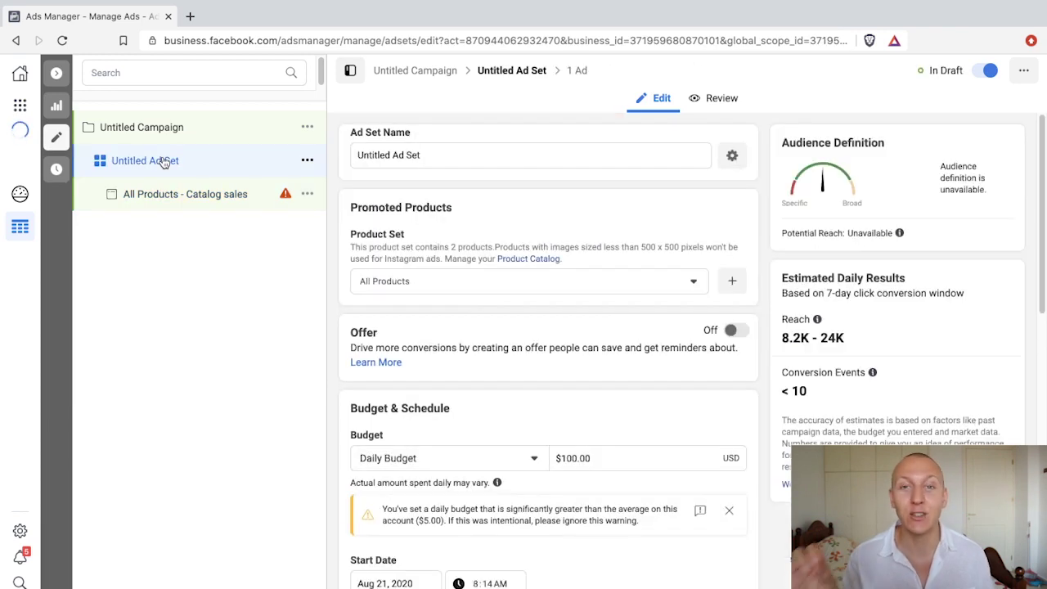
{"action": "scroll", "coordinate": [573, 368], "scroll_direction": "down", "scroll_amount": 1}
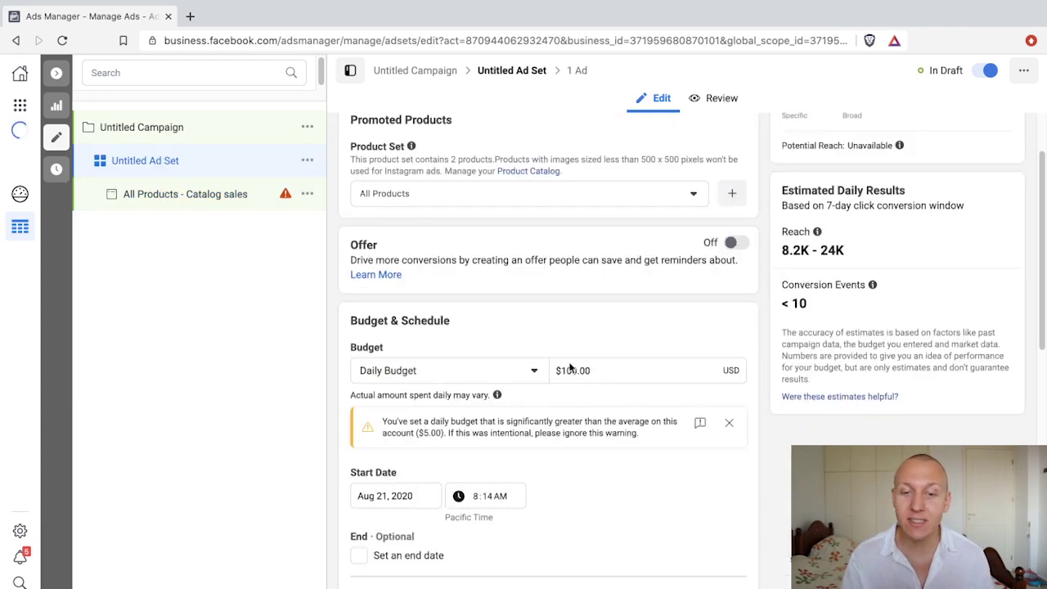
{"action": "scroll", "coordinate": [563, 364], "scroll_direction": "down", "scroll_amount": 2}
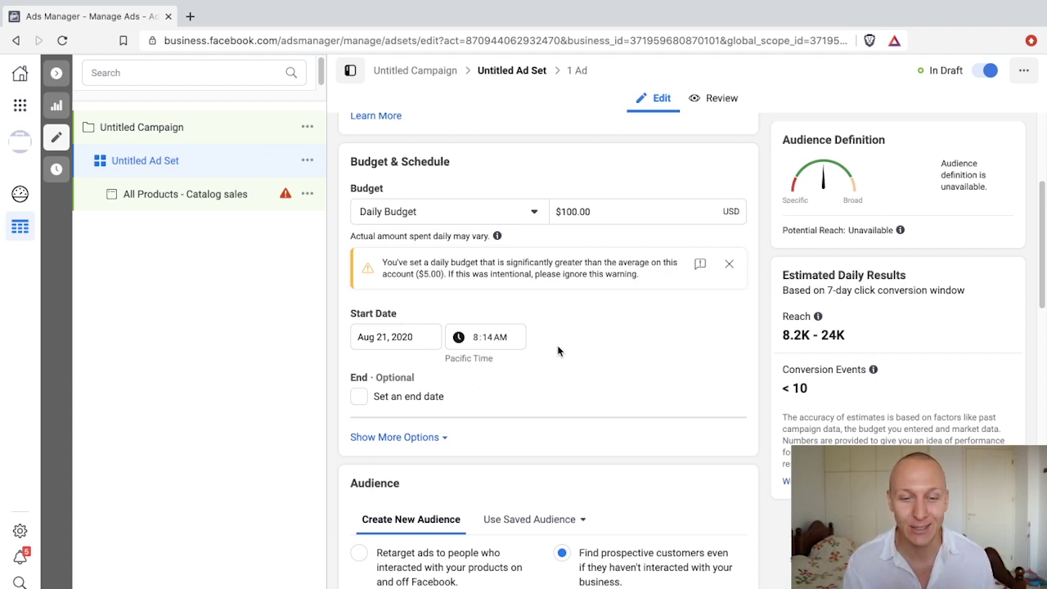
{"action": "scroll", "coordinate": [603, 343], "scroll_direction": "down", "scroll_amount": 3}
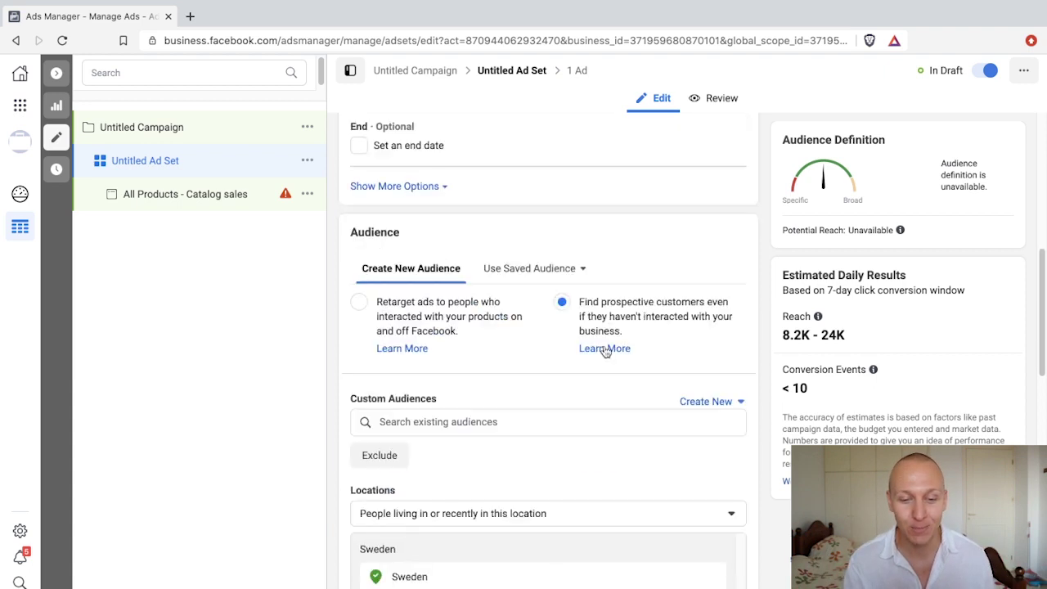
Step: Switch the ad set's audience to retargeting people who interacted with your products, and review the Viewed or Added to Cart But Not Purchased option
{"action": "left_click", "coordinate": [360, 304]}
{"action": "scroll", "coordinate": [501, 323], "scroll_direction": "down", "scroll_amount": 2}
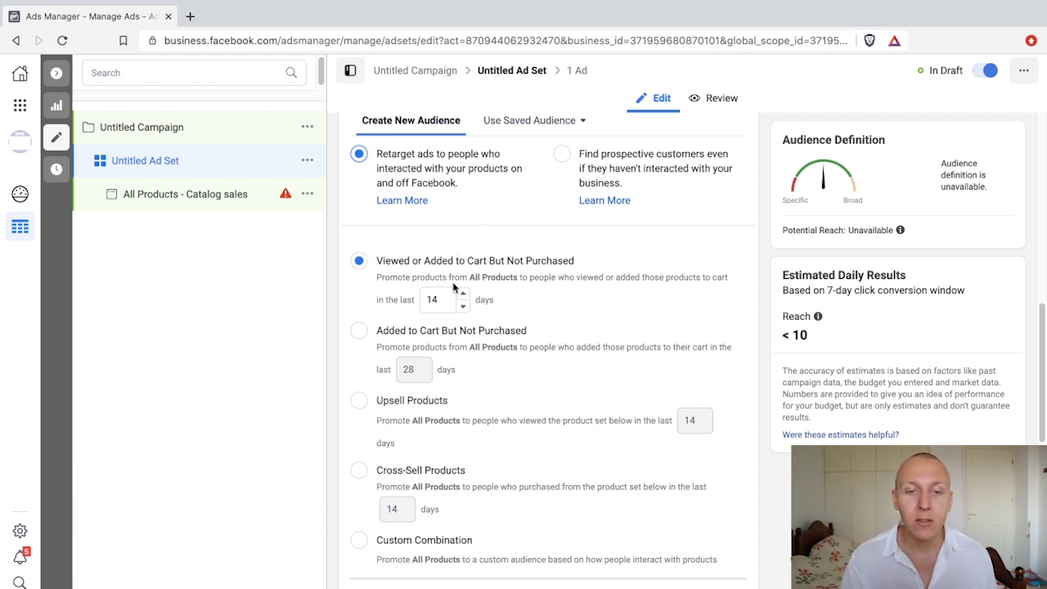
{"action": "scroll", "coordinate": [452, 283], "scroll_direction": "down", "scroll_amount": 1}
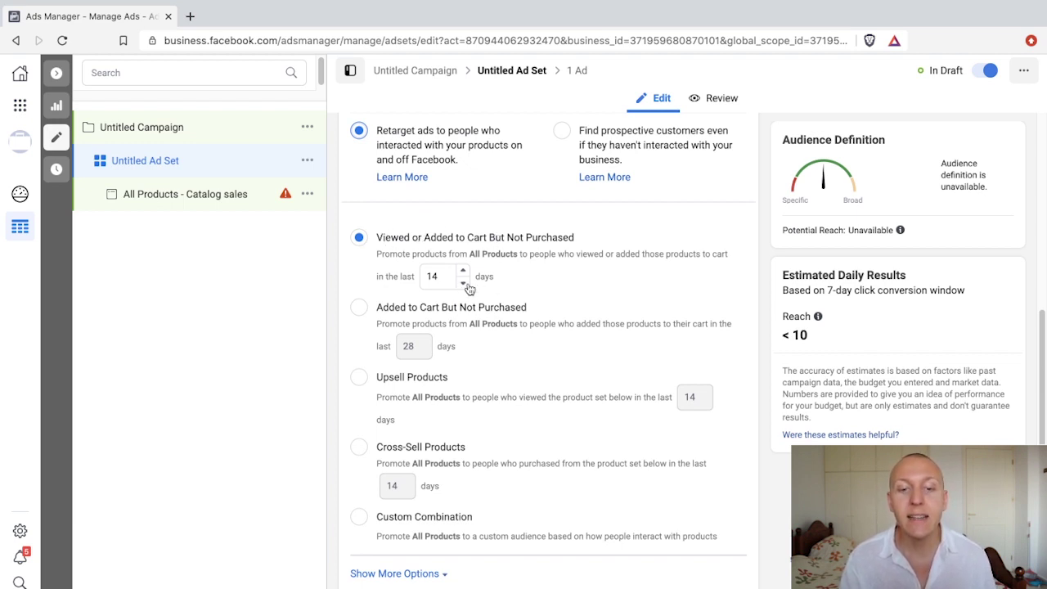
{"action": "left_click_drag", "start_coordinate": [519, 254], "coordinate": [471, 251]}
{"action": "scroll", "coordinate": [519, 270], "scroll_direction": "down", "scroll_amount": 1}
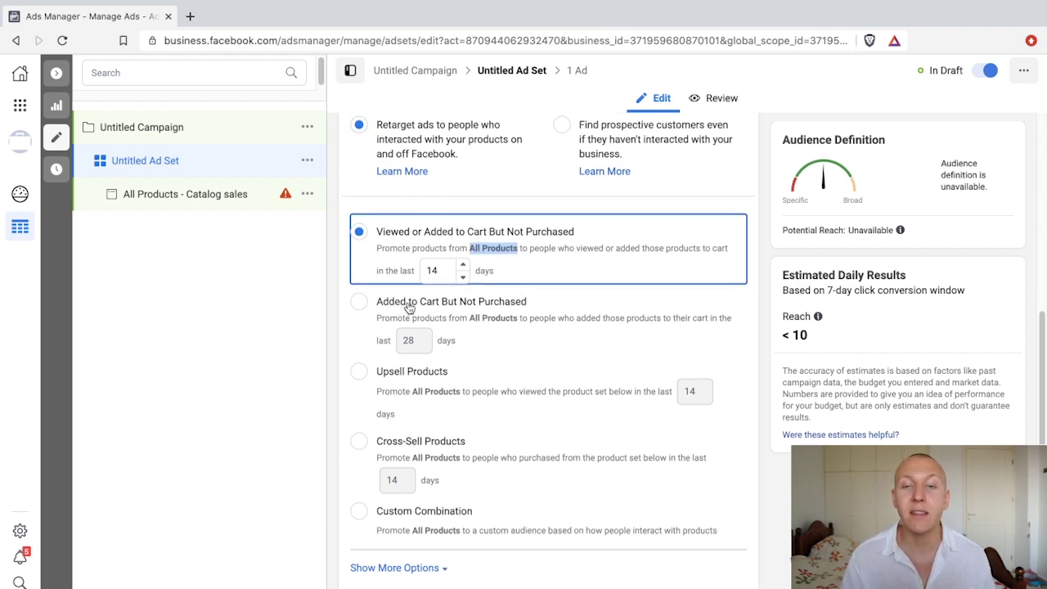
{"action": "scroll", "coordinate": [516, 352], "scroll_direction": "down", "scroll_amount": 1}
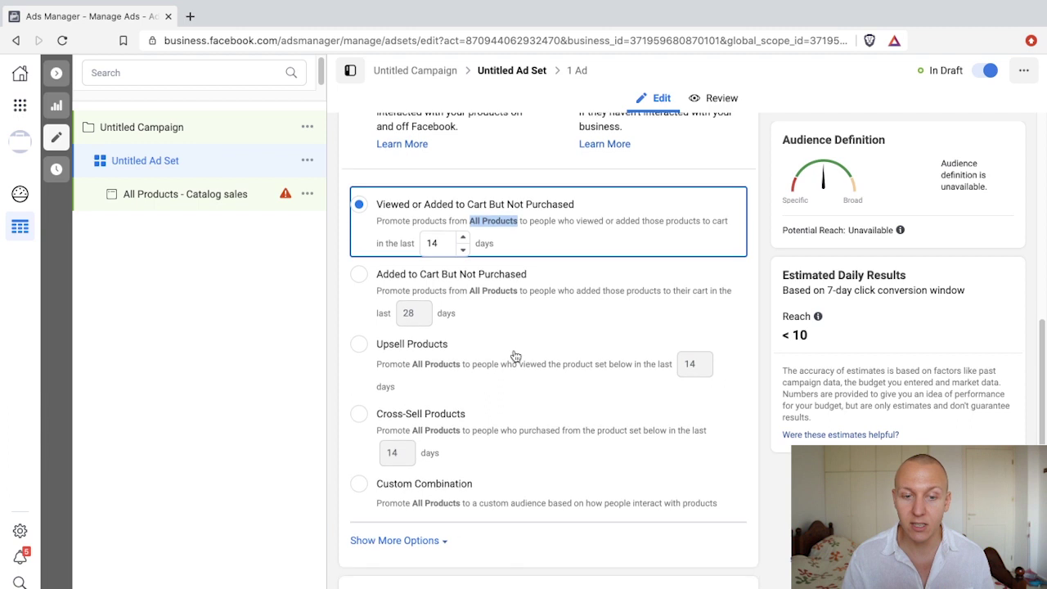
Step: Try the Upsell Products retargeting option, opening the product set creation form and closing it without creating a set
{"action": "left_click", "coordinate": [360, 344]}
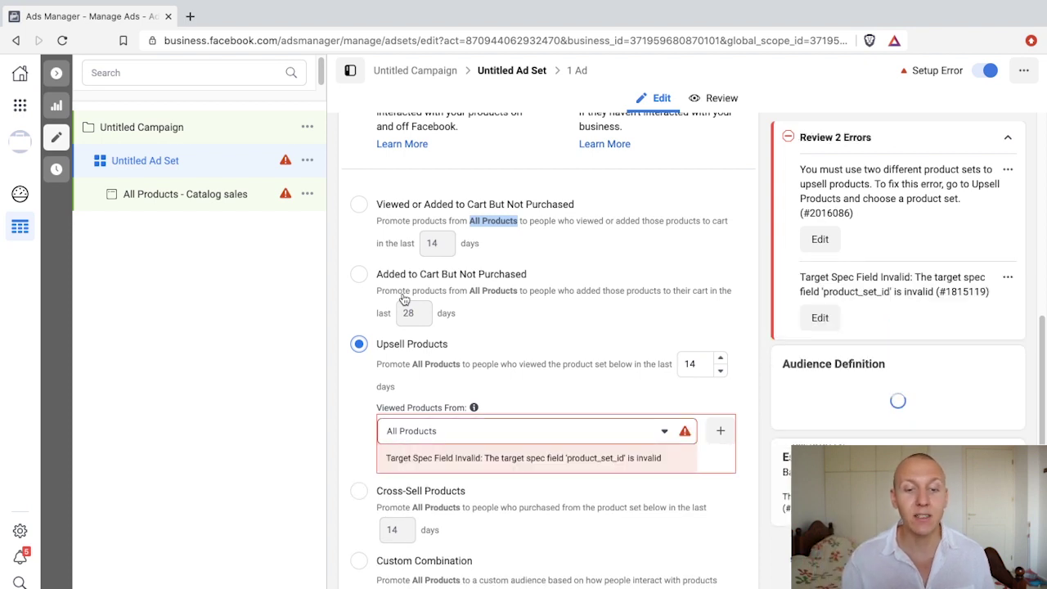
{"action": "scroll", "coordinate": [491, 346], "scroll_direction": "down", "scroll_amount": 1}
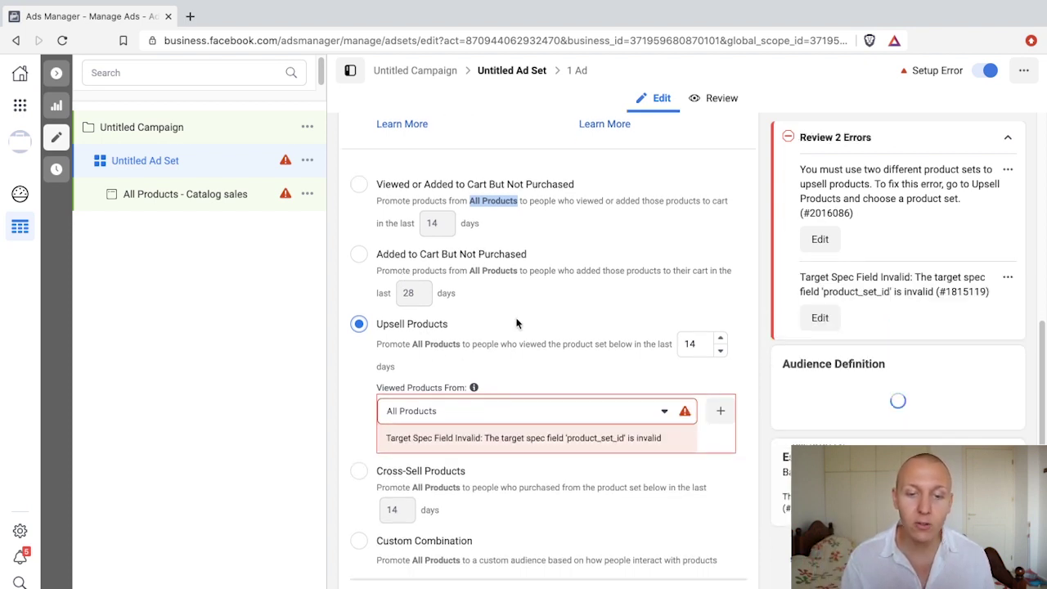
{"action": "left_click", "coordinate": [447, 419]}
{"action": "left_click", "coordinate": [623, 410]}
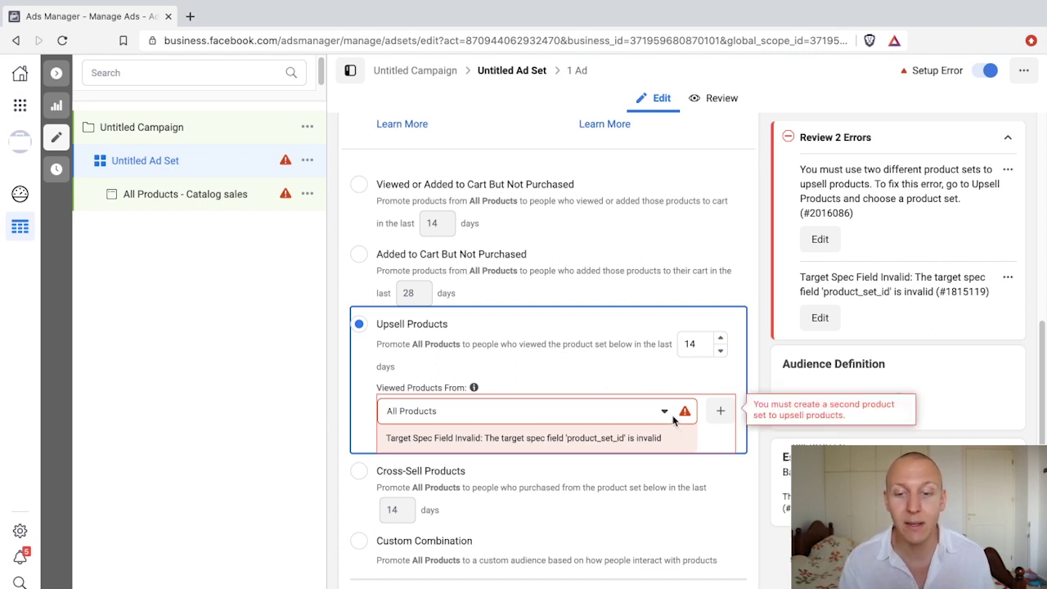
{"action": "left_click", "coordinate": [720, 412]}
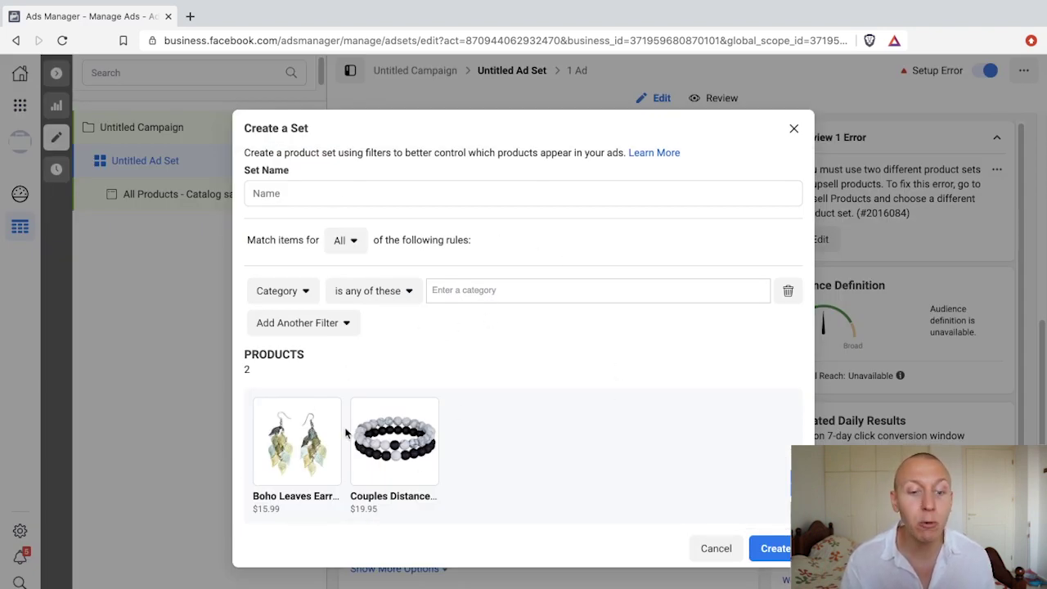
{"action": "left_click", "coordinate": [794, 130]}
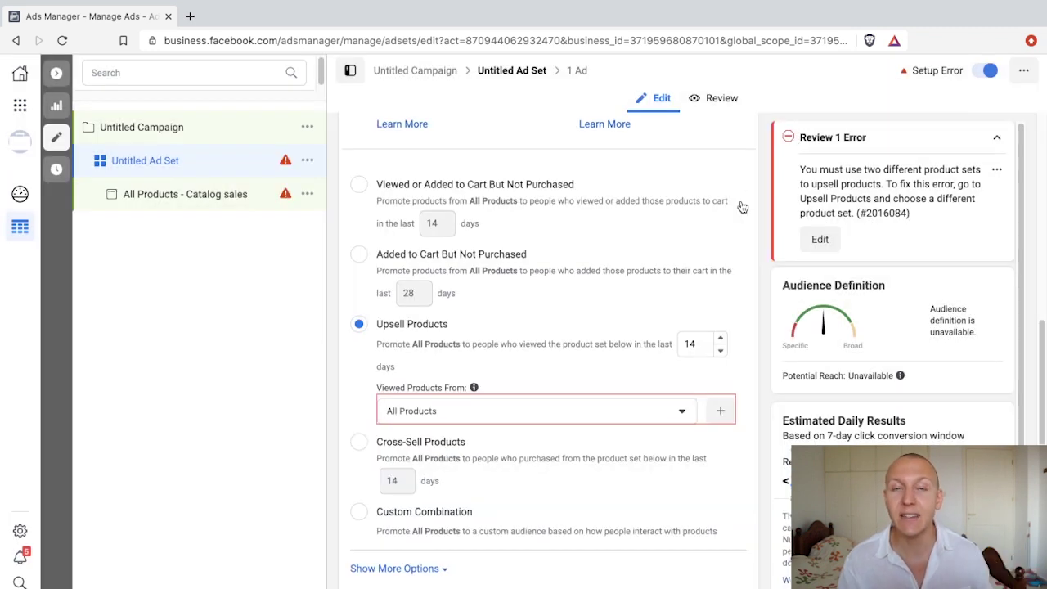
{"action": "scroll", "coordinate": [491, 377], "scroll_direction": "down", "scroll_amount": 1}
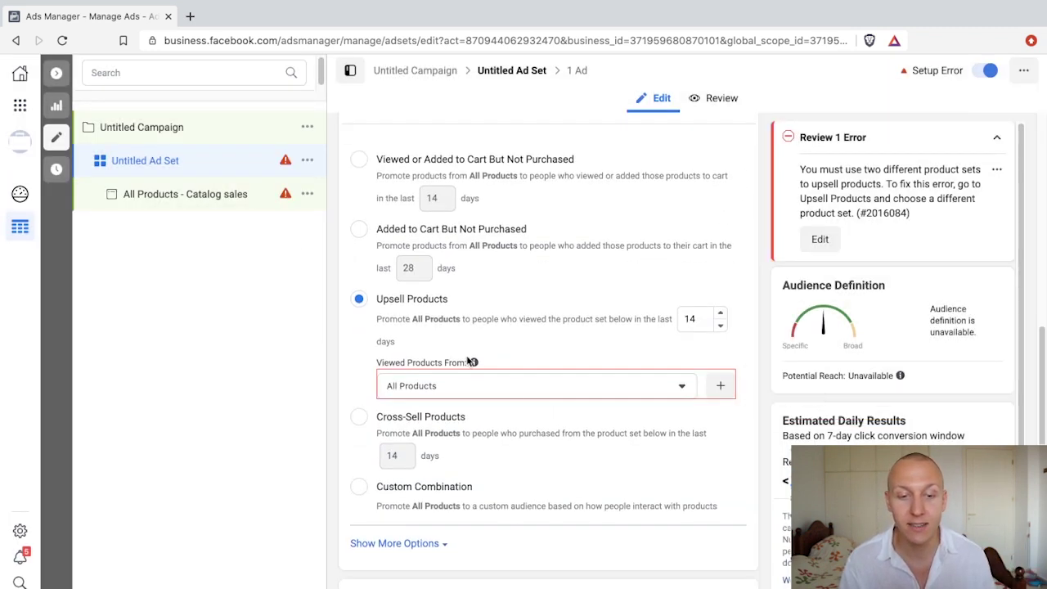
Step: Try the Cross-Sell Products retargeting option and check its list of purchased product sets
{"action": "left_click", "coordinate": [360, 417]}
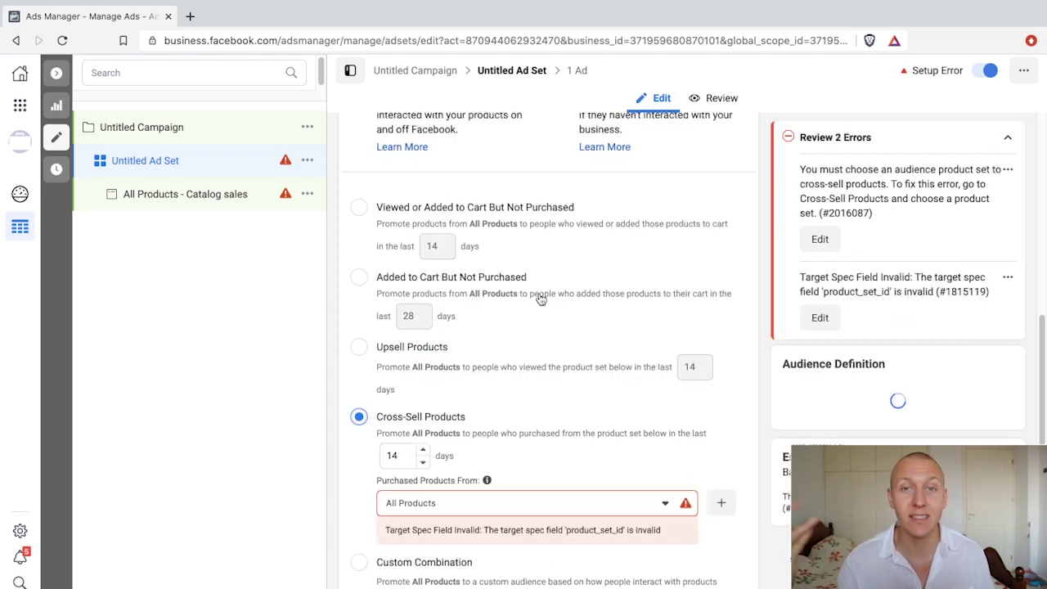
{"action": "scroll", "coordinate": [550, 338], "scroll_direction": "down", "scroll_amount": 2}
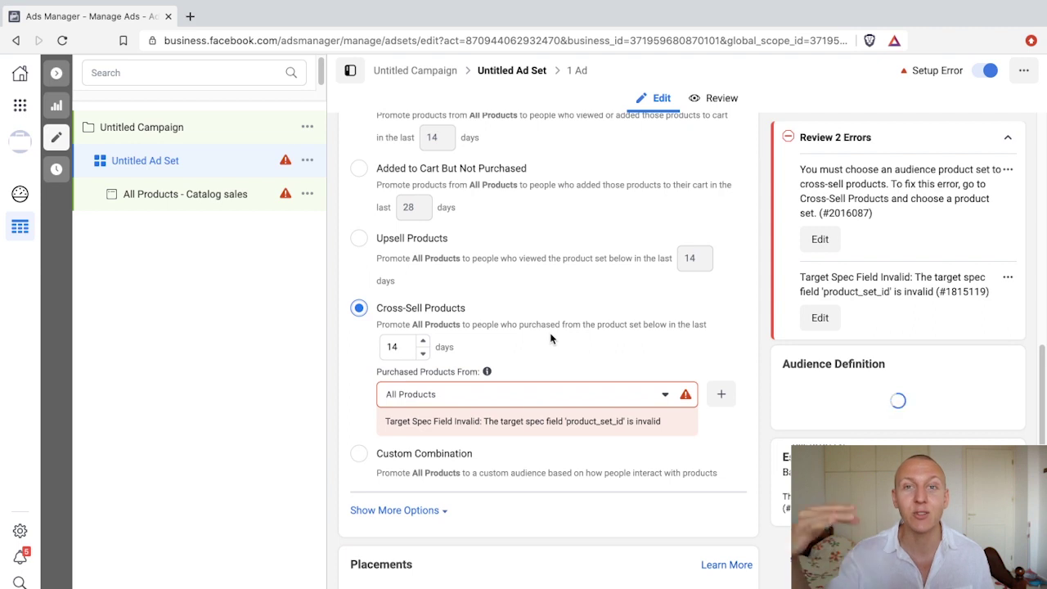
{"action": "left_click", "coordinate": [511, 395]}
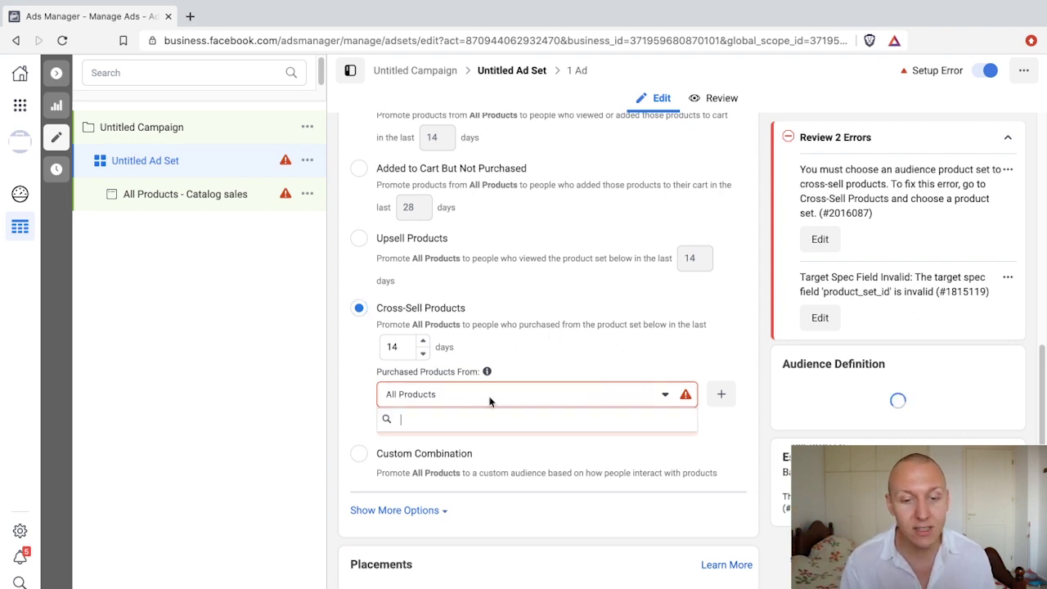
{"action": "left_click", "coordinate": [524, 396]}
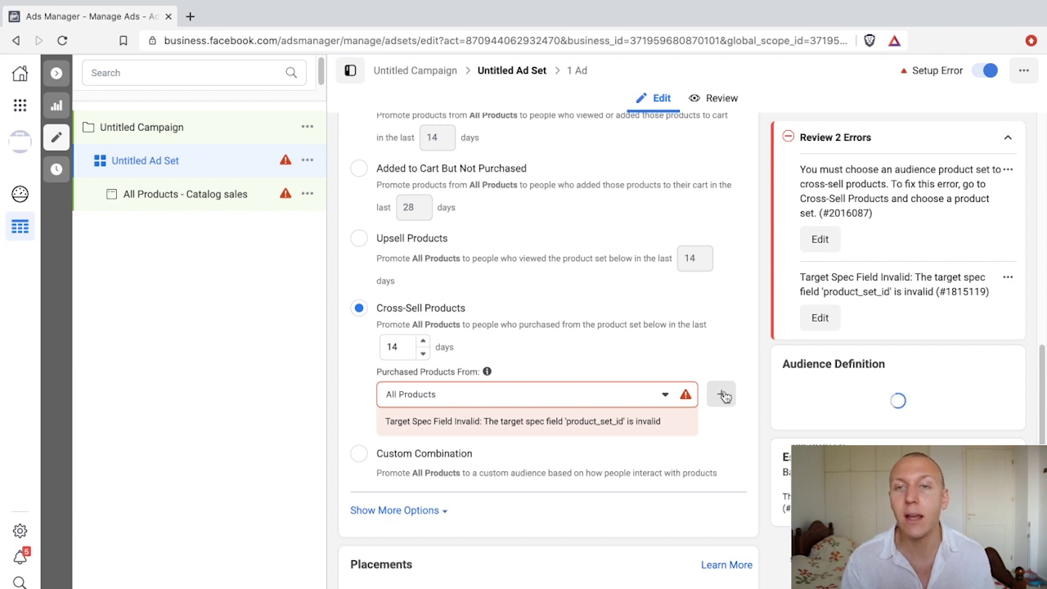
{"action": "scroll", "coordinate": [620, 437], "scroll_direction": "down", "scroll_amount": 1}
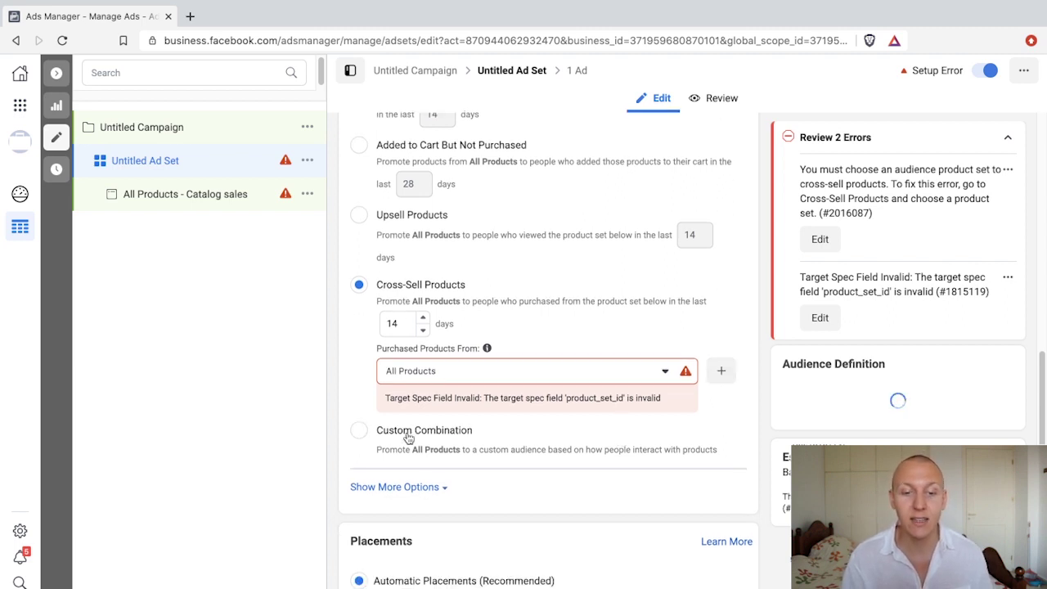
Step: Choose the Custom Combination retargeting option and select All Products as the product set people interacted with
{"action": "left_click", "coordinate": [360, 430]}
{"action": "scroll", "coordinate": [530, 452], "scroll_direction": "down", "scroll_amount": 2}
{"action": "scroll", "coordinate": [527, 454], "scroll_direction": "down", "scroll_amount": 1}
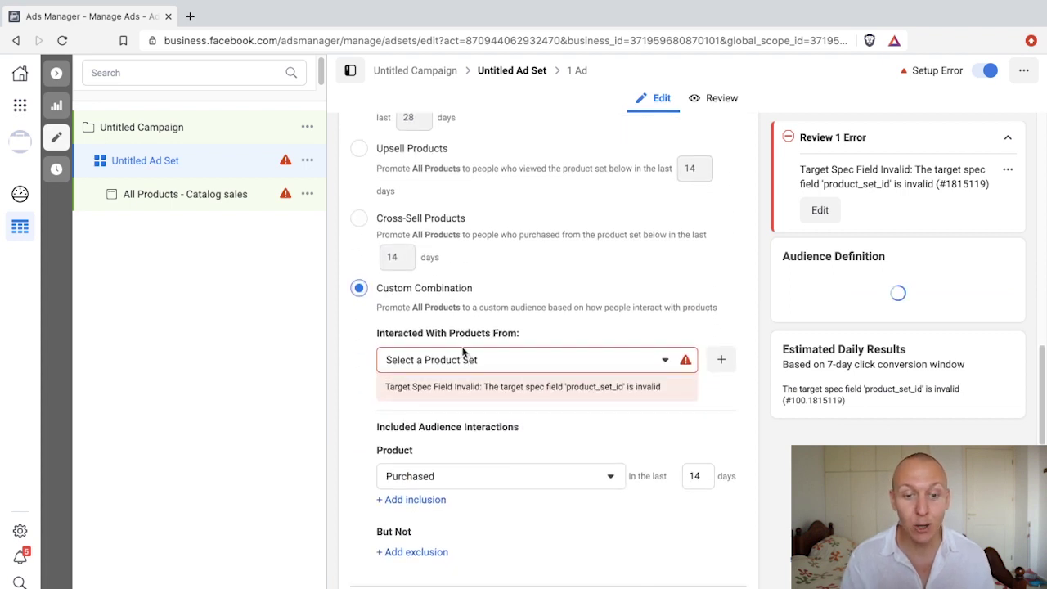
{"action": "left_click", "coordinate": [463, 362]}
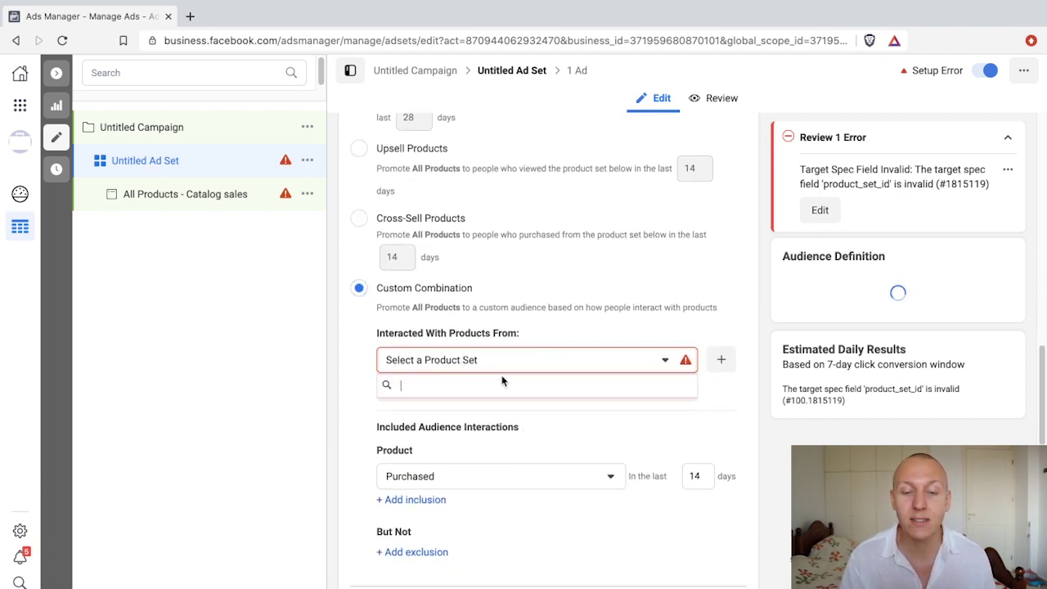
{"action": "left_click", "coordinate": [457, 409]}
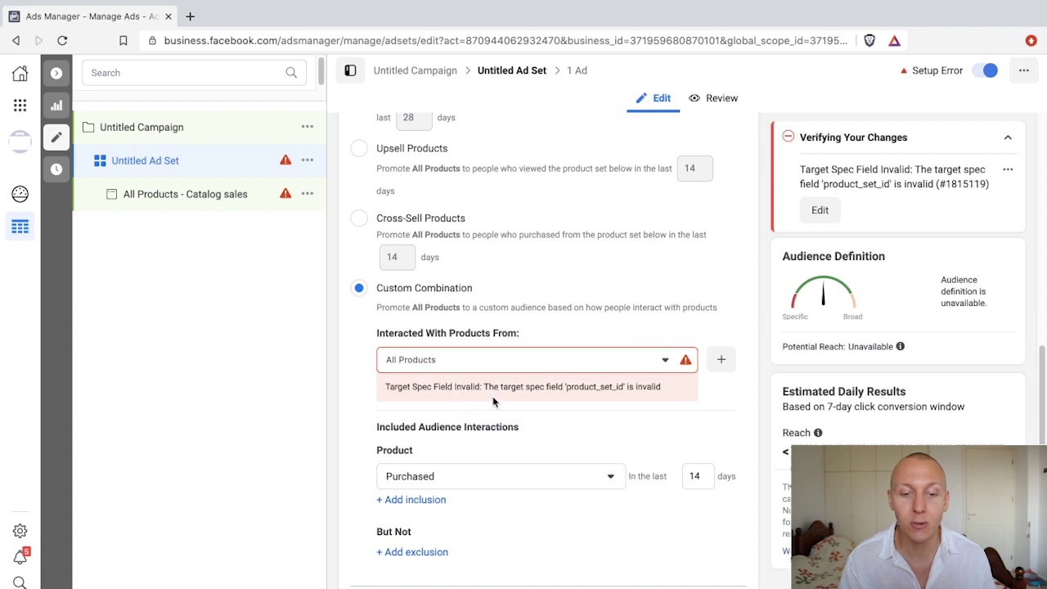
Step: Include people who viewed products in the last 14 days or added to cart in the last 10, excluding purchasers from the last 10 days
{"action": "scroll", "coordinate": [384, 442], "scroll_direction": "down", "scroll_amount": 1}
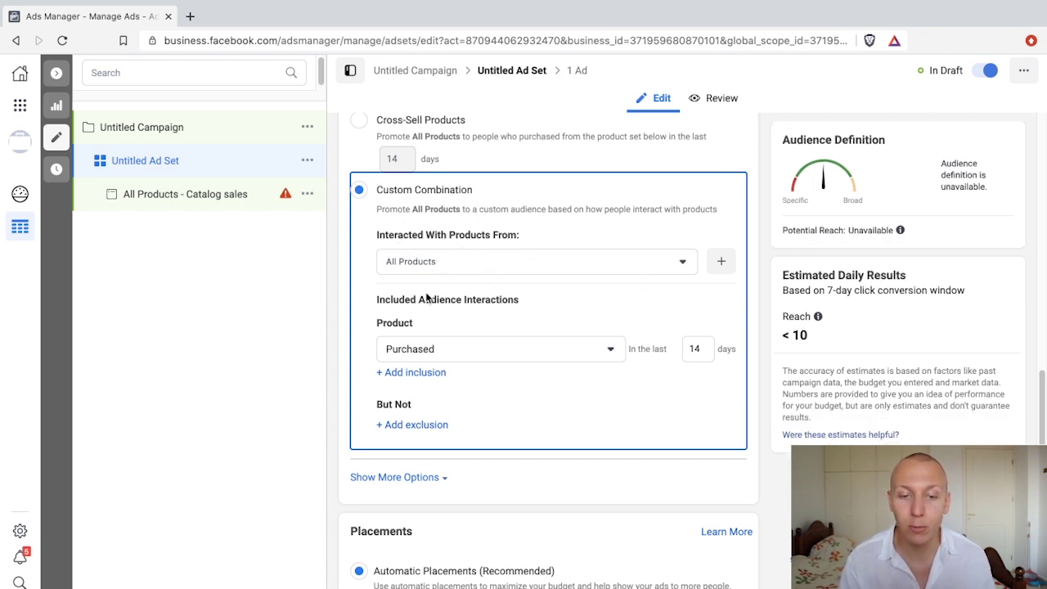
{"action": "left_click", "coordinate": [475, 348]}
{"action": "left_click", "coordinate": [456, 384]}
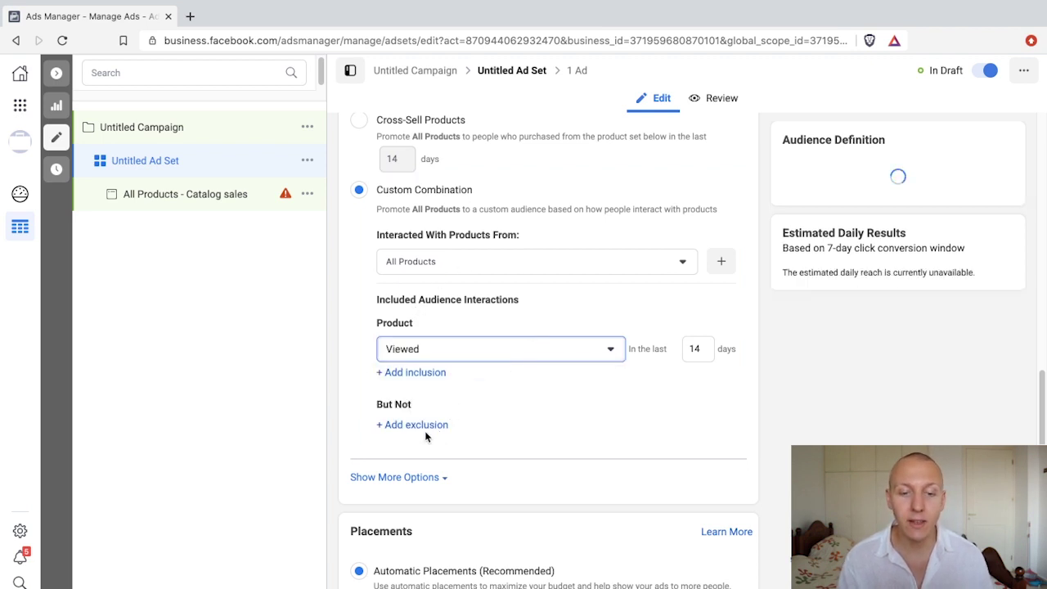
{"action": "left_click", "coordinate": [430, 374]}
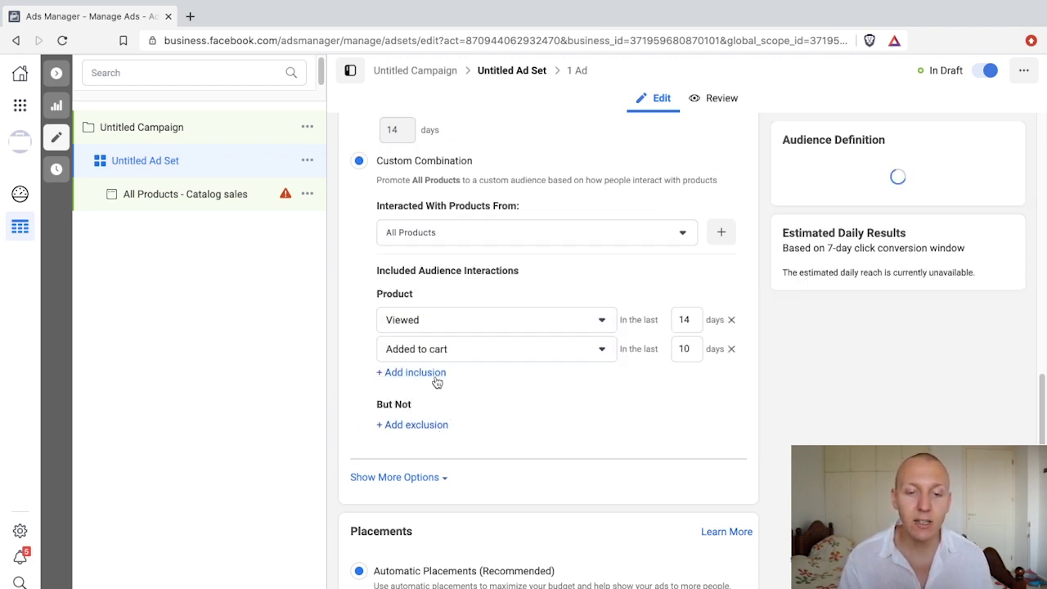
{"action": "left_click", "coordinate": [442, 428]}
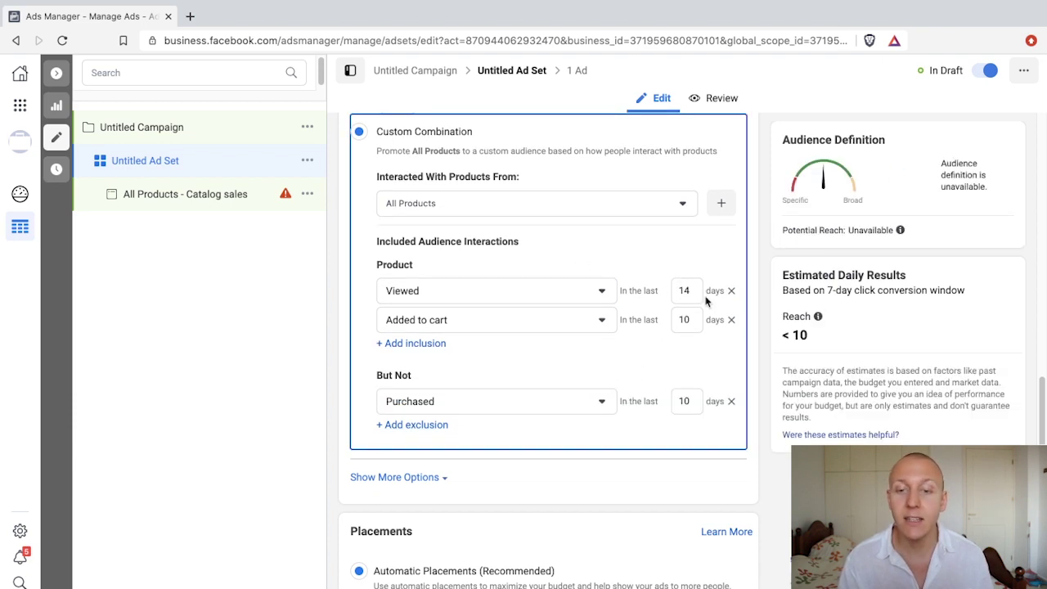
Step: Review the custom combination's day ranges, the other retargeting options, and the ad set's placements and optimization settings
{"action": "double_click", "coordinate": [691, 291]}
{"action": "double_click", "coordinate": [680, 319]}
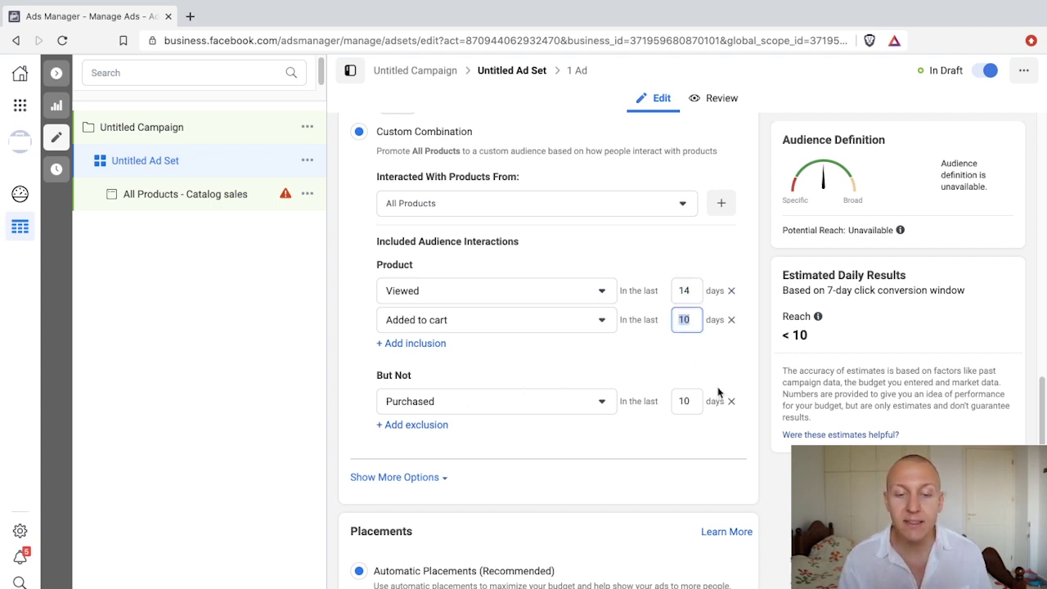
{"action": "double_click", "coordinate": [684, 401]}
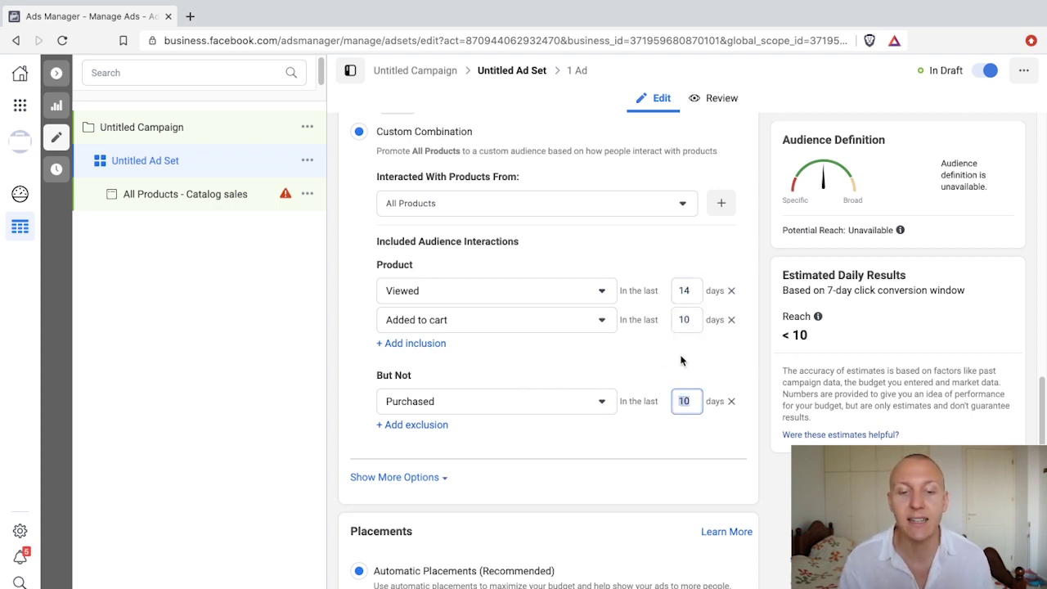
{"action": "scroll", "coordinate": [527, 417], "scroll_direction": "up", "scroll_amount": 1}
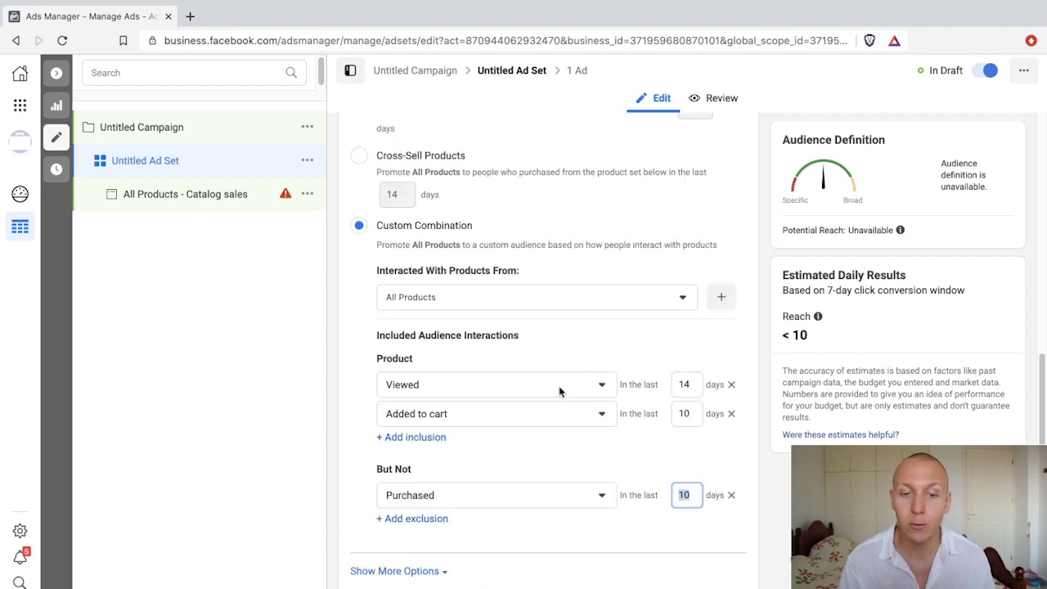
{"action": "scroll", "coordinate": [564, 440], "scroll_direction": "up", "scroll_amount": 3}
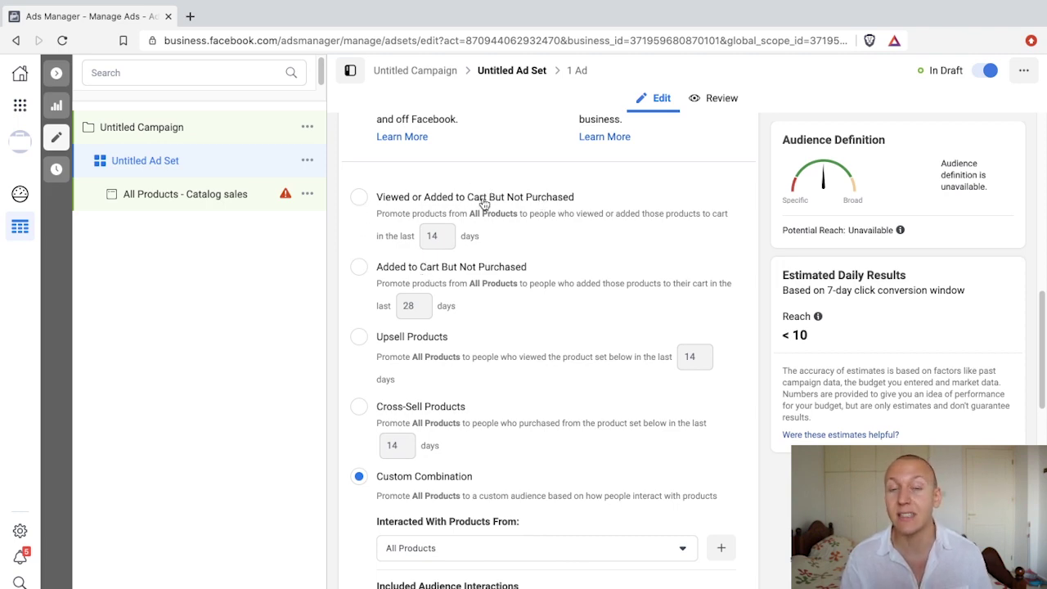
{"action": "scroll", "coordinate": [524, 352], "scroll_direction": "down", "scroll_amount": 5}
{"action": "scroll", "coordinate": [521, 355], "scroll_direction": "down", "scroll_amount": 4}
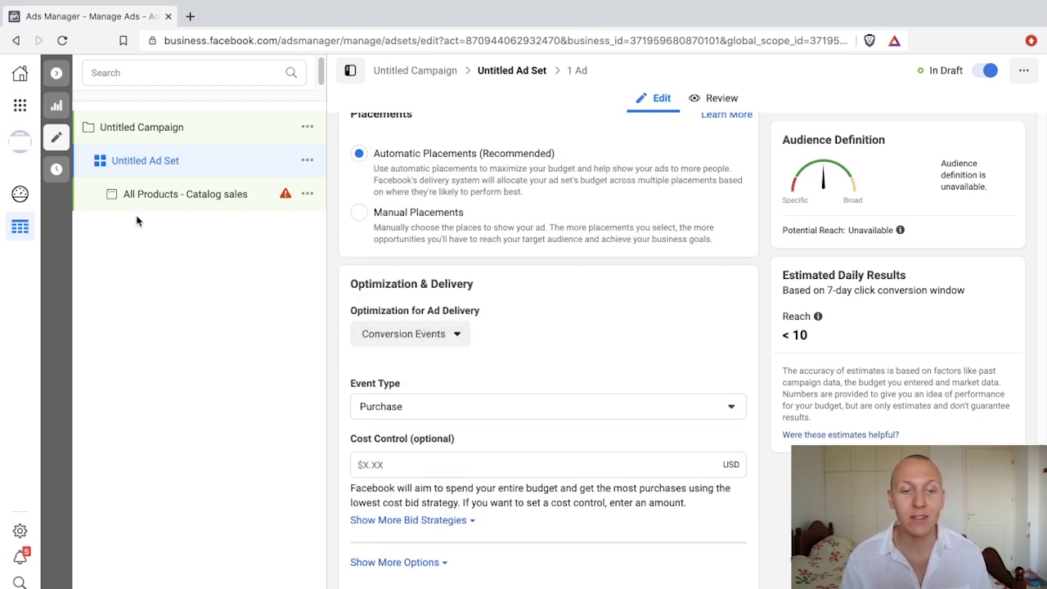
Step: Open the All Products - Catalog sales ad and review its identity, dynamic format, catalog media, text fields and website URL
{"action": "left_click", "coordinate": [174, 201]}
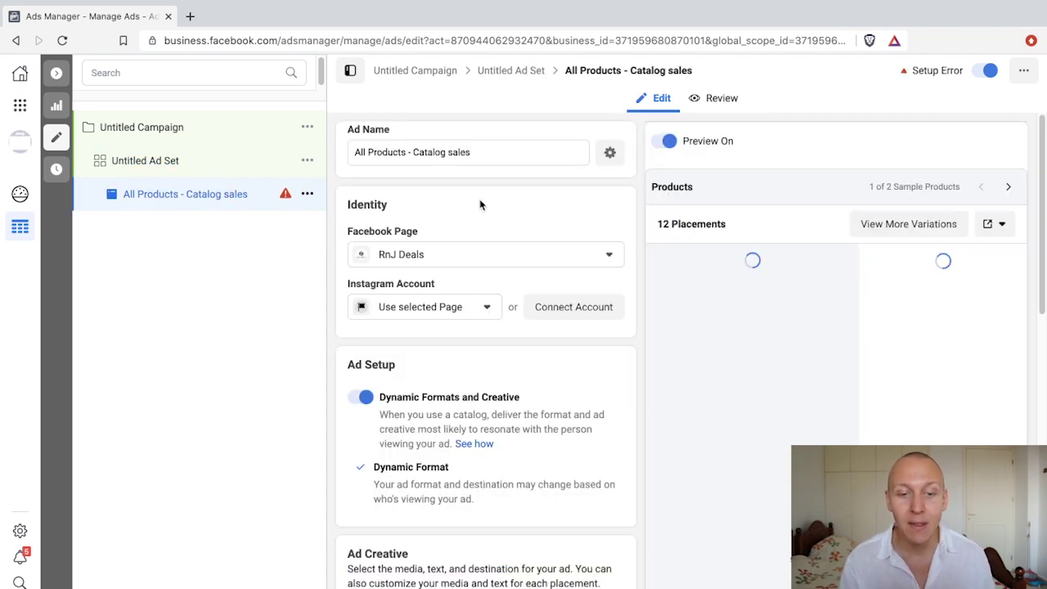
{"action": "scroll", "coordinate": [481, 204], "scroll_direction": "down", "scroll_amount": 1}
{"action": "scroll", "coordinate": [562, 374], "scroll_direction": "down", "scroll_amount": 5}
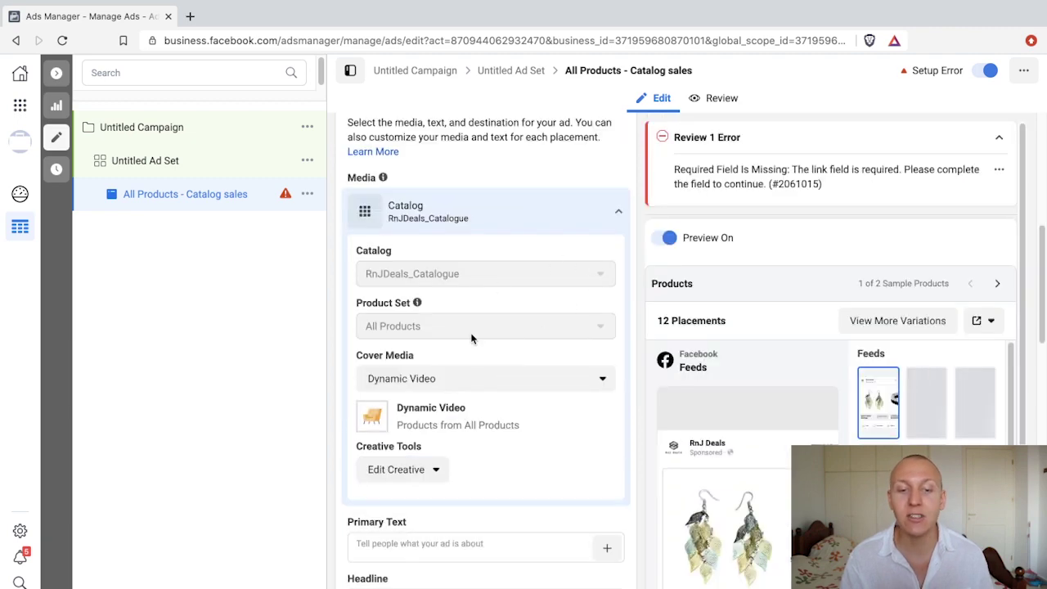
{"action": "scroll", "coordinate": [473, 325], "scroll_direction": "down", "scroll_amount": 6}
{"action": "scroll", "coordinate": [540, 250], "scroll_direction": "down", "scroll_amount": 1}
{"action": "scroll", "coordinate": [491, 243], "scroll_direction": "up", "scroll_amount": 2}
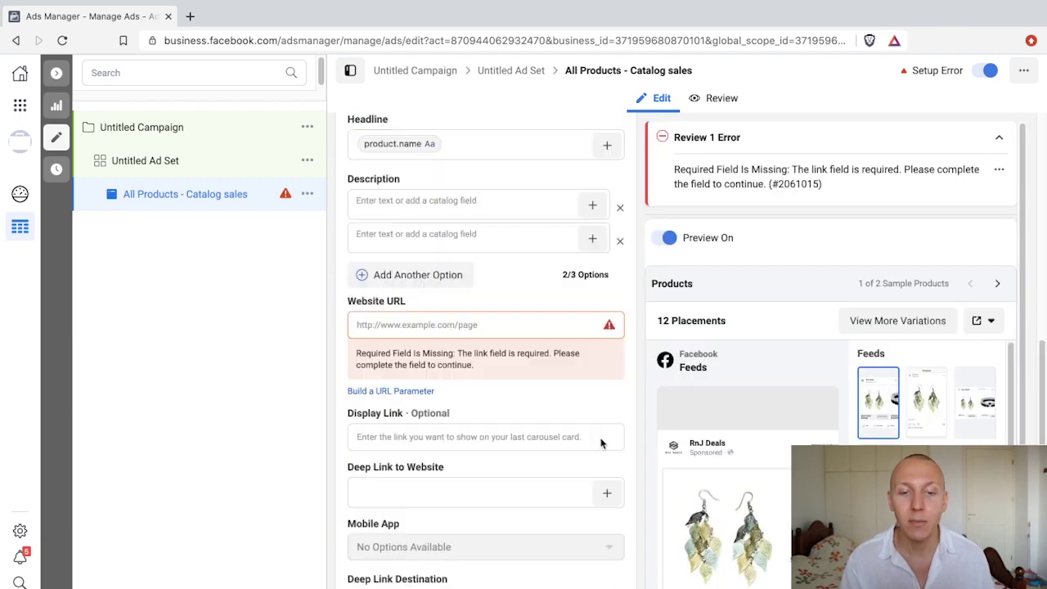
{"action": "scroll", "coordinate": [444, 338], "scroll_direction": "up", "scroll_amount": 1}
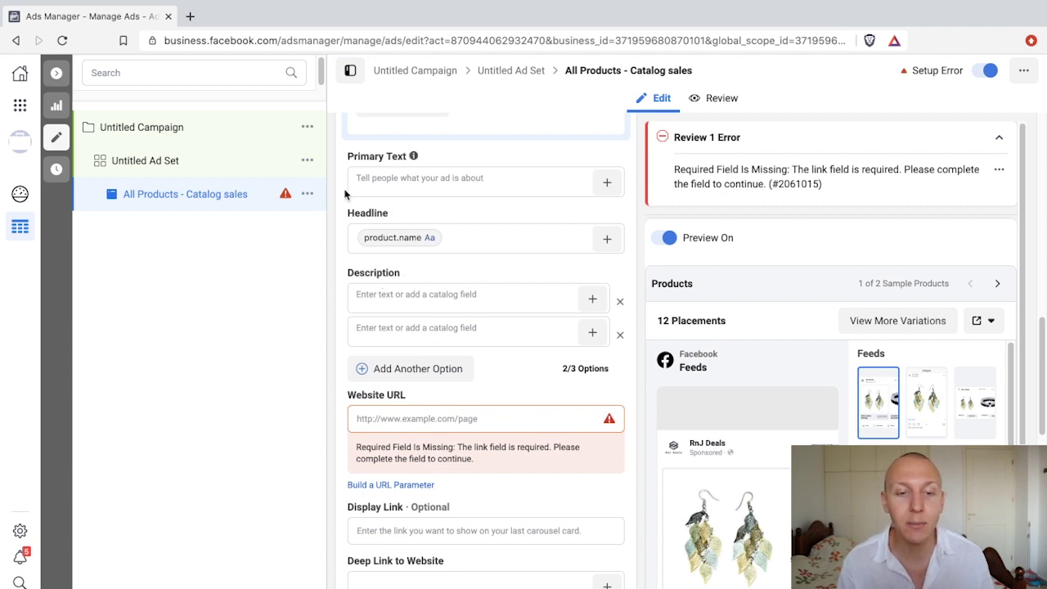
{"action": "scroll", "coordinate": [431, 303], "scroll_direction": "up", "scroll_amount": 1}
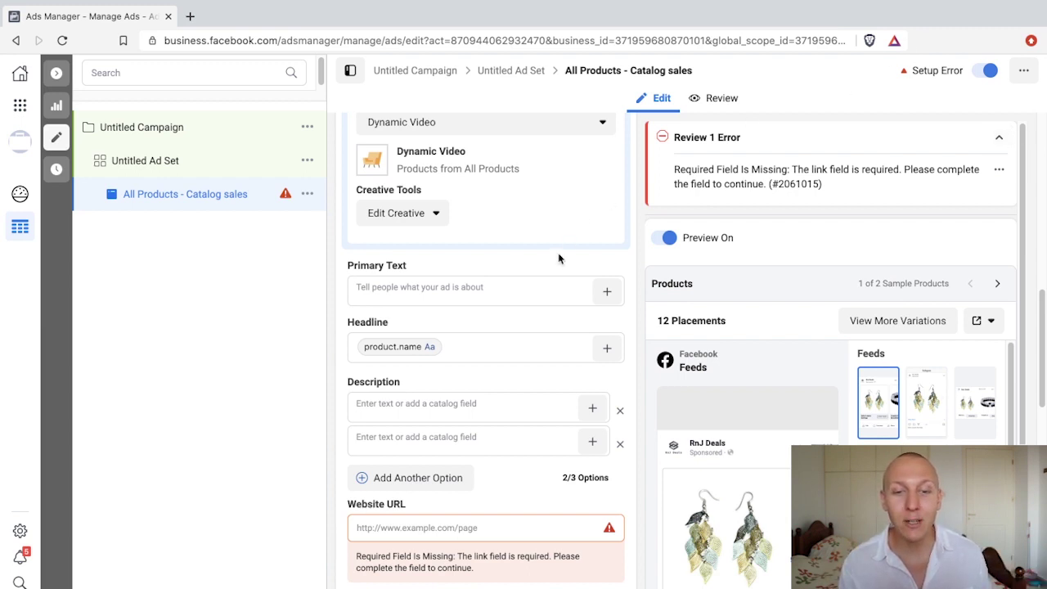
{"action": "scroll", "coordinate": [539, 264], "scroll_direction": "up", "scroll_amount": 10}
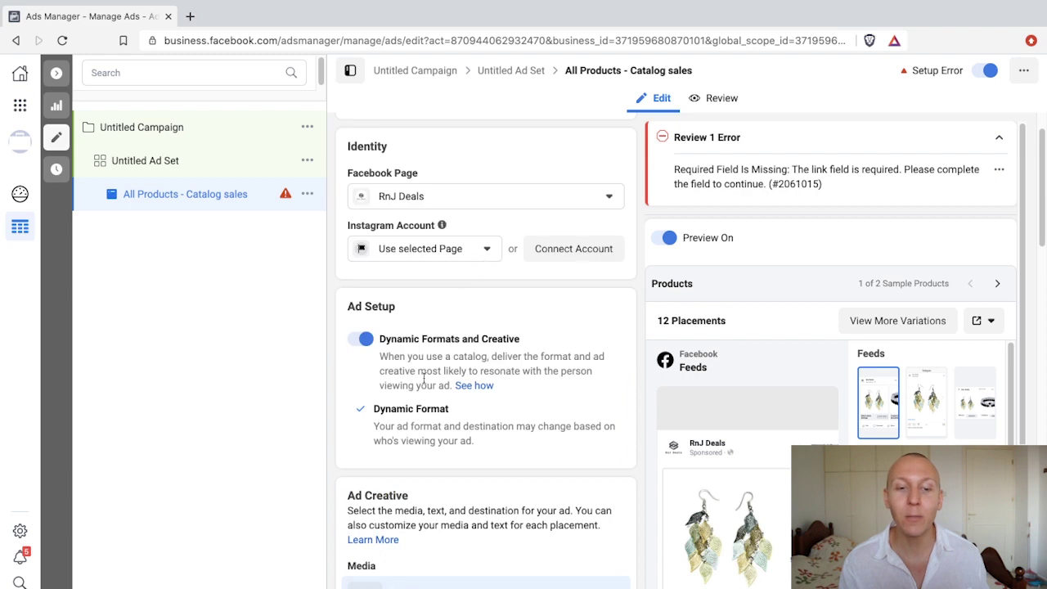